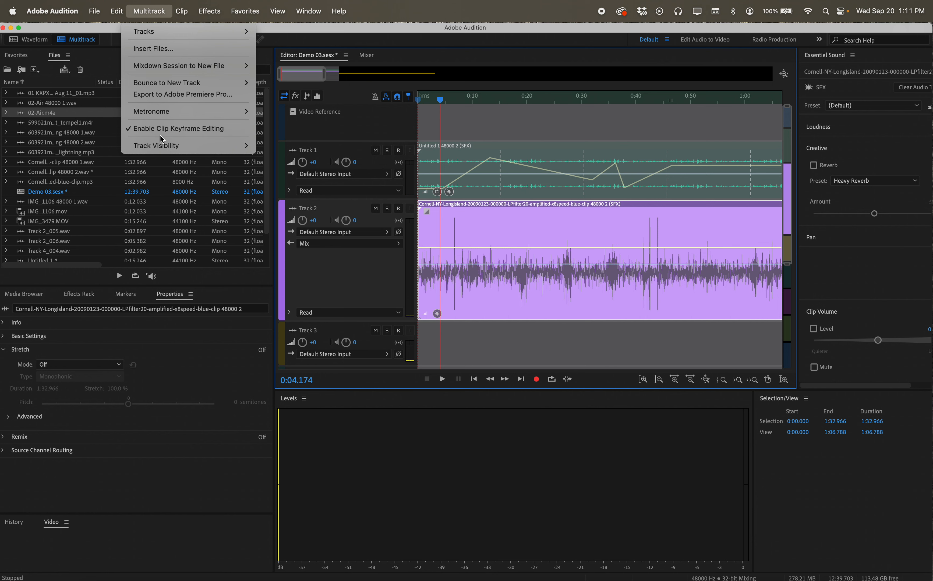
- Add pan keyframes to the Track 2 clip so it swings left, right and left again, returning to centre at about 0:43
{"action": "left_click", "coordinate": [614, 180]}
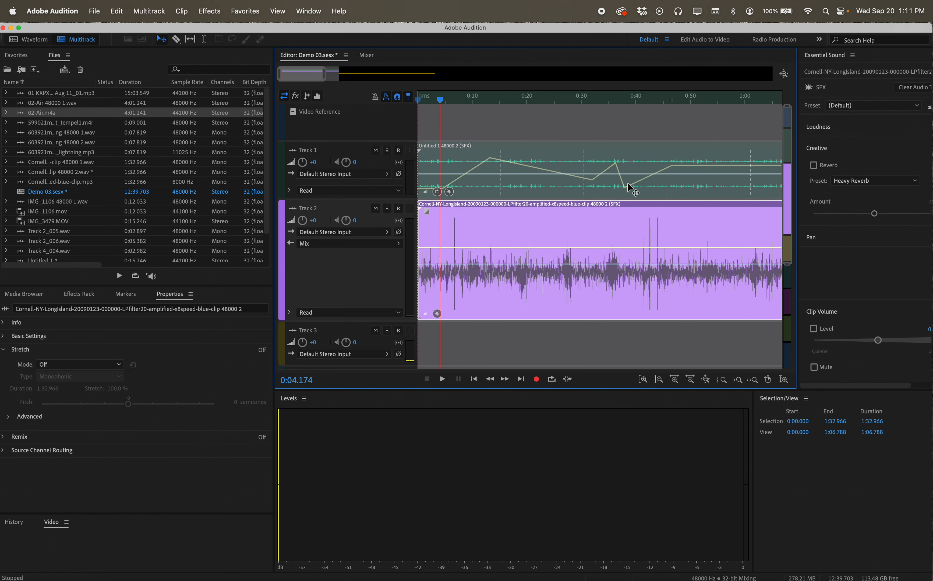
{"action": "left_click", "coordinate": [465, 264]}
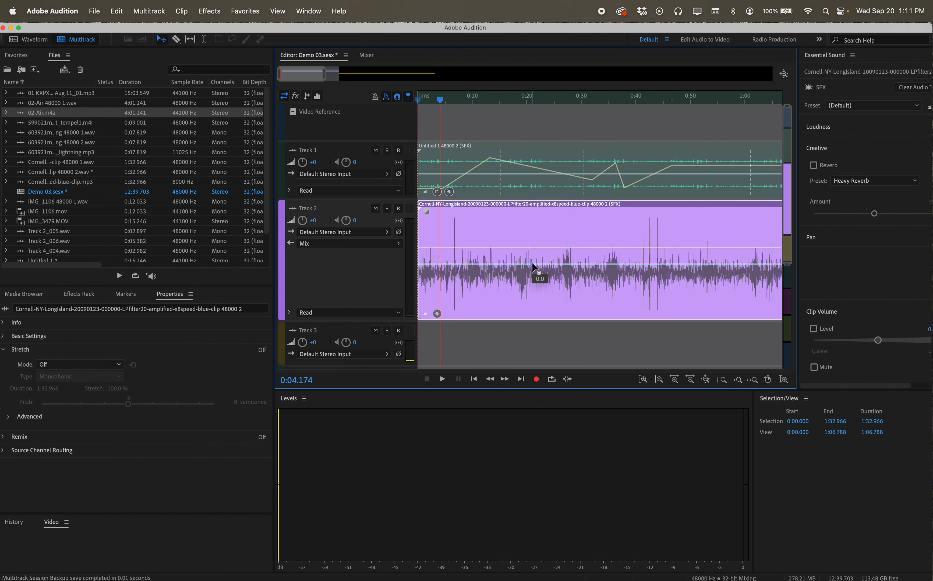
{"action": "left_click_drag", "start_coordinate": [530, 265], "coordinate": [519, 227]}
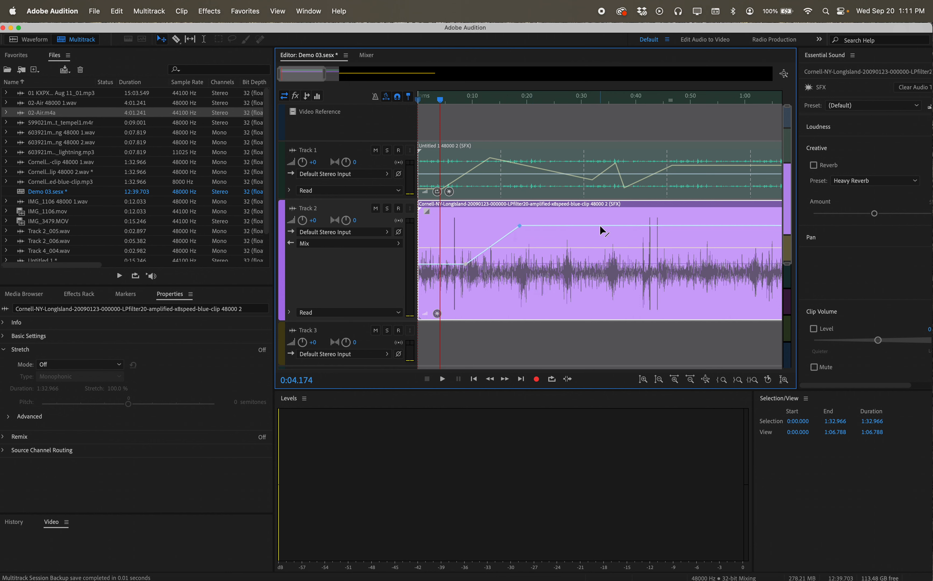
{"action": "left_click_drag", "start_coordinate": [601, 226], "coordinate": [651, 263]}
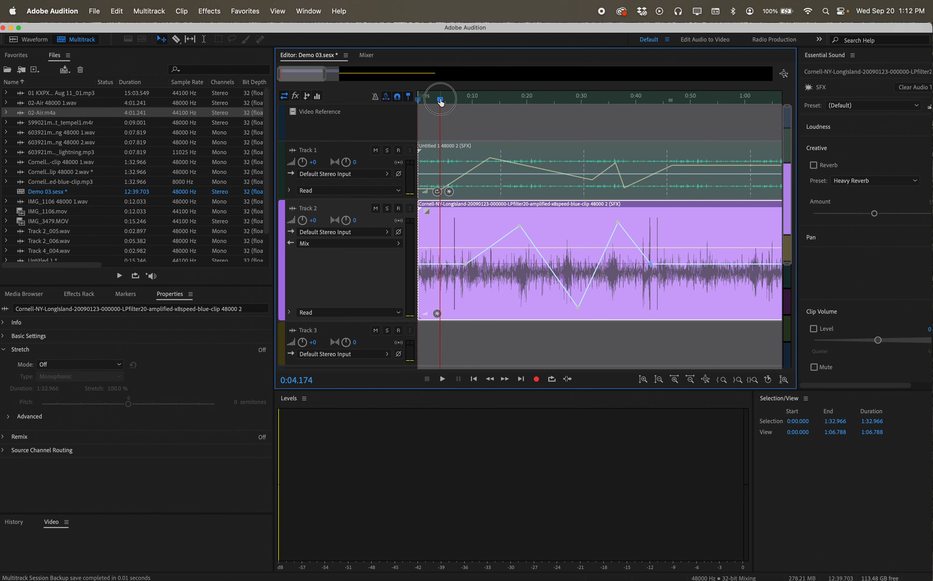
- Play the session from about 0:02.8 to audition the pan automation, skip ahead to about 0:48, and stop playback
{"action": "left_click_drag", "start_coordinate": [440, 101], "coordinate": [433, 99]}
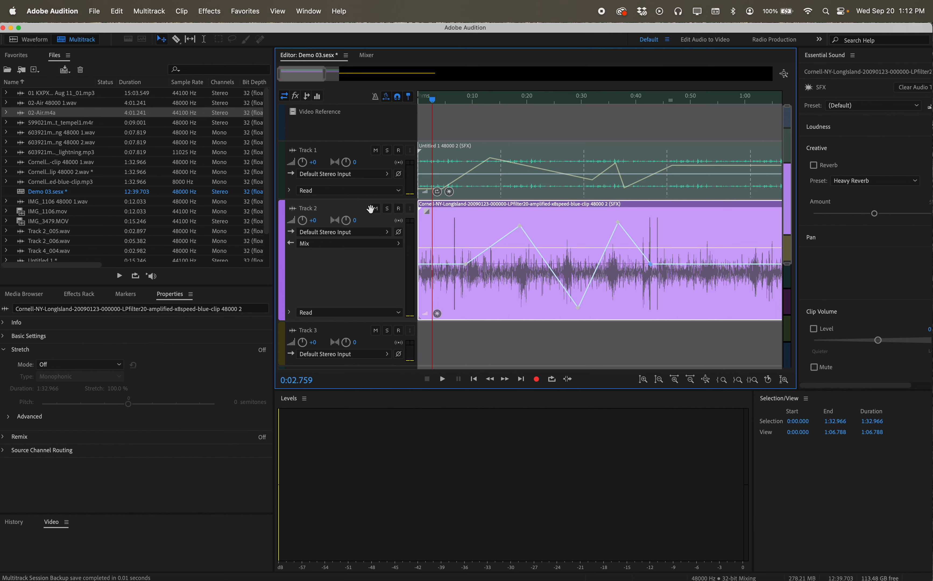
{"action": "key", "text": "space"}
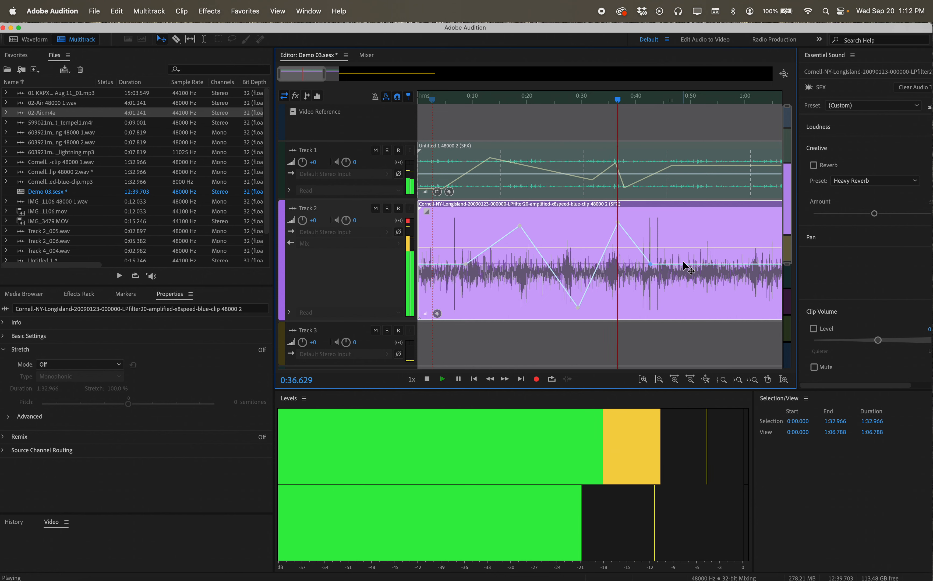
{"action": "left_click", "coordinate": [643, 101]}
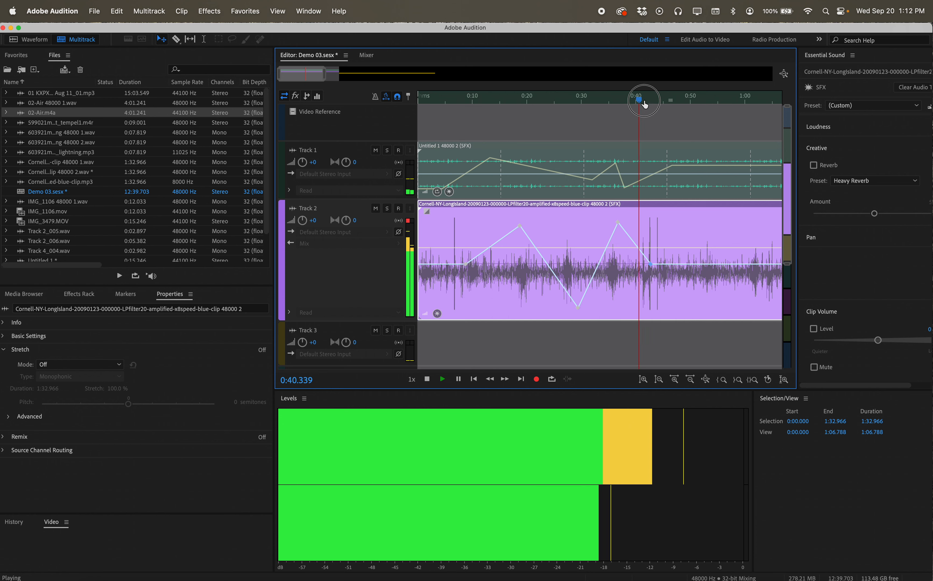
{"action": "left_click", "coordinate": [682, 100]}
{"action": "key", "text": "space"}
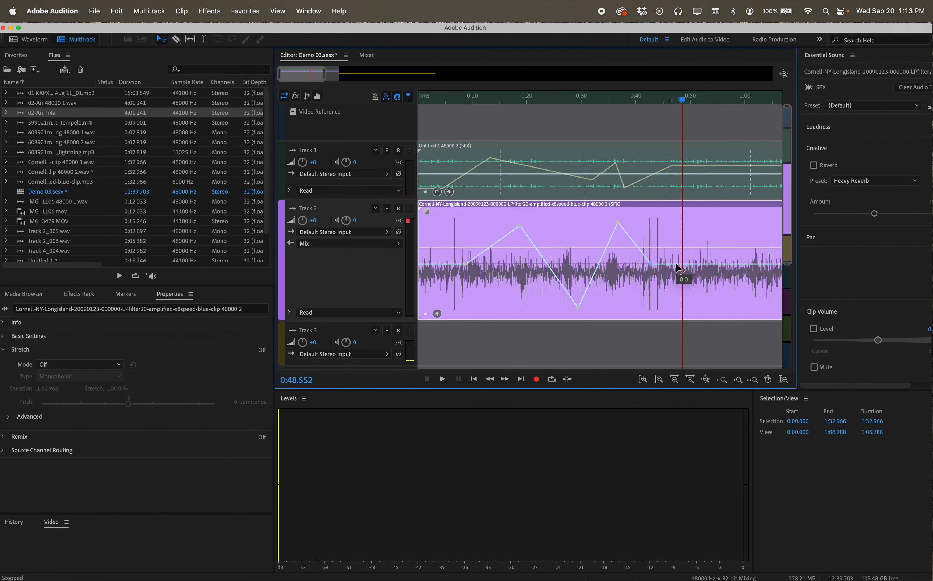
- Rework the Track 2 clip's pan envelope: move the last keyframe rightward at about 0:47 and replace the lowest keyframe with new ones near 0:27 and 0:30
{"action": "left_click_drag", "start_coordinate": [676, 263], "coordinate": [673, 298]}
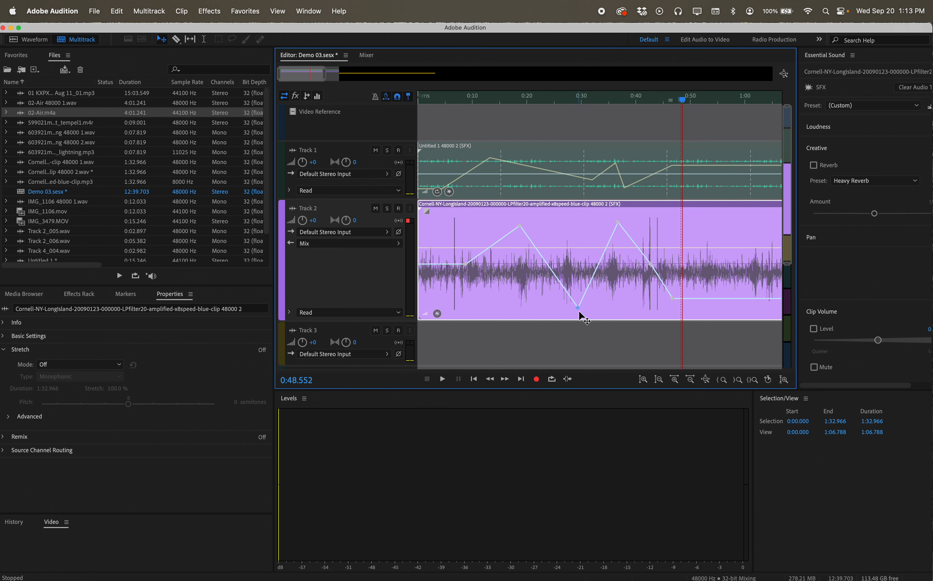
{"action": "key", "text": "Delete"}
{"action": "left_click_drag", "start_coordinate": [566, 223], "coordinate": [568, 277]}
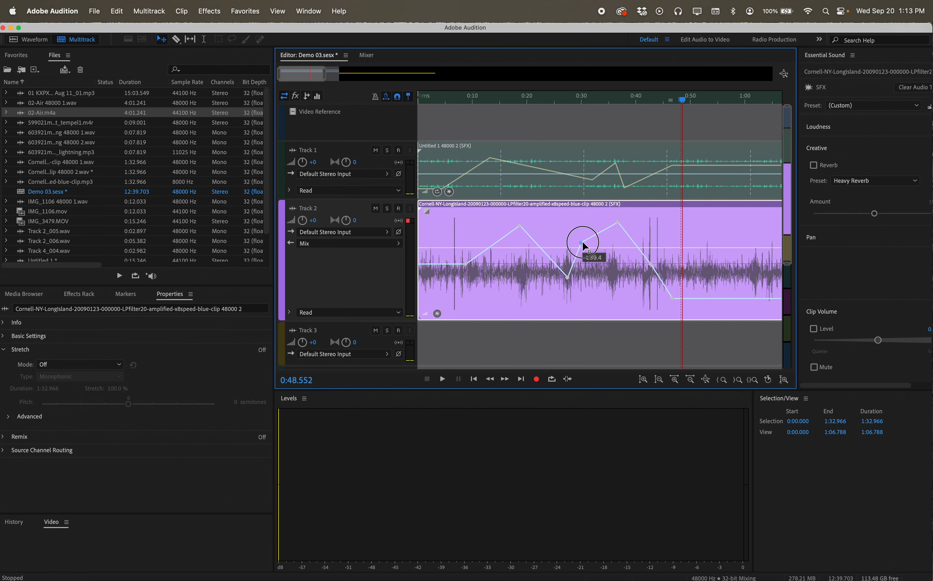
{"action": "left_click_drag", "start_coordinate": [601, 263], "coordinate": [583, 235]}
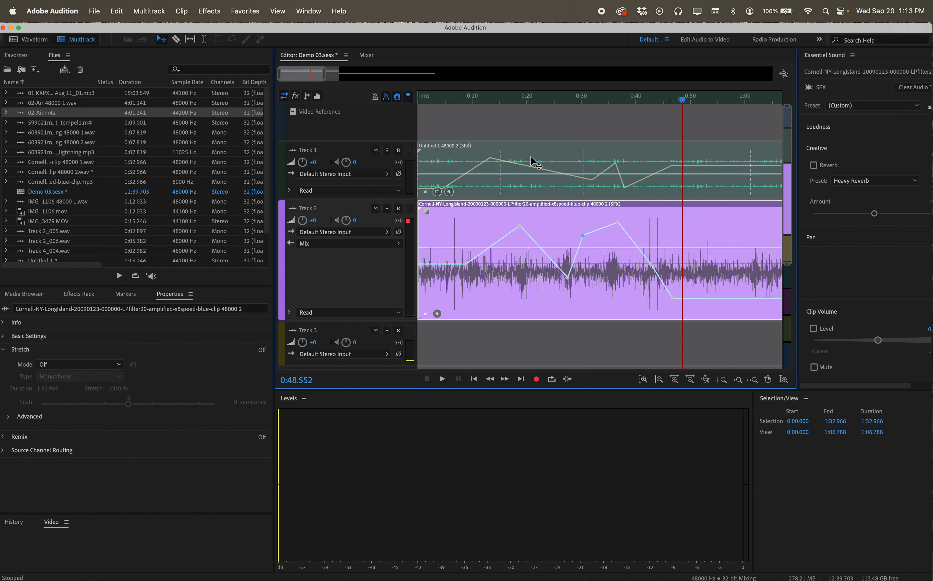
- Insert 02-Air.m4a at the start of Track 3, accepting a copy conformed to the session's sample rate
{"action": "scroll", "coordinate": [546, 285], "scroll_direction": "down", "scroll_amount": 5}
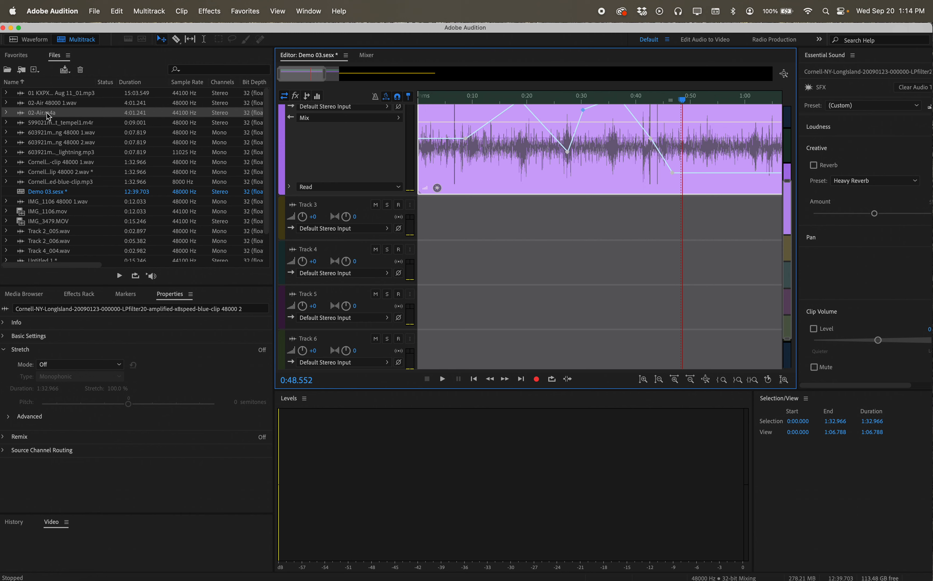
{"action": "left_click_drag", "start_coordinate": [46, 113], "coordinate": [434, 231]}
{"action": "left_click", "coordinate": [569, 338]}
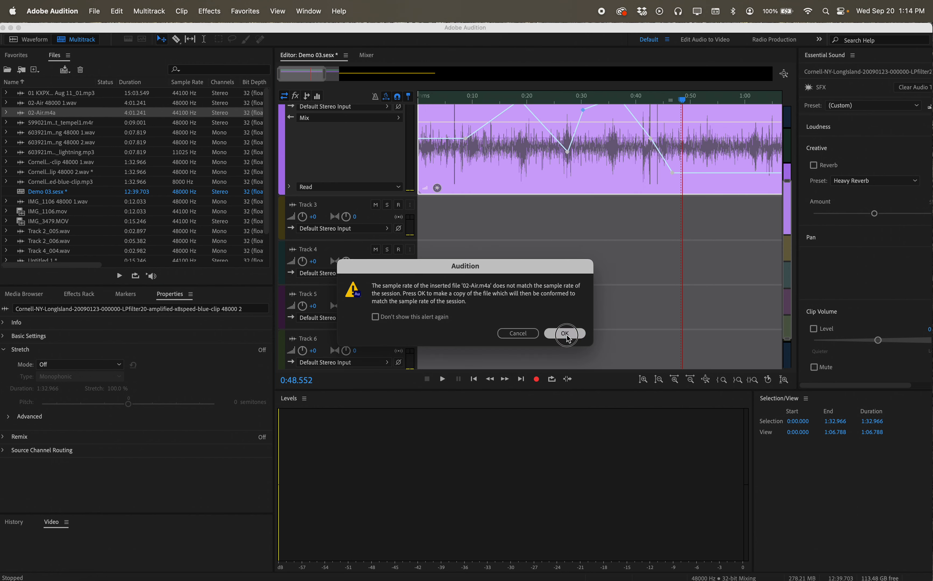
{"action": "left_click_drag", "start_coordinate": [325, 74], "coordinate": [496, 72]}
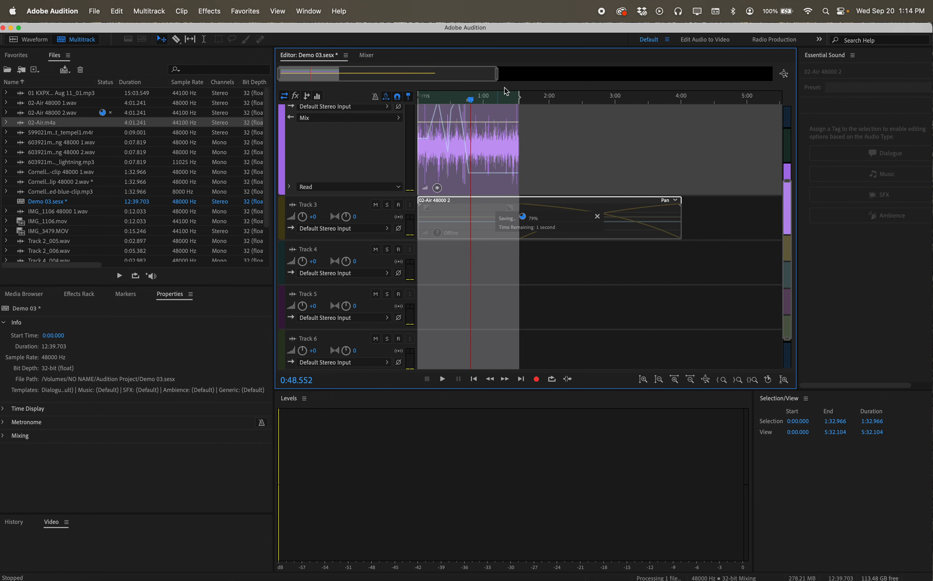
{"action": "left_click", "coordinate": [585, 277]}
- Reduce the heights of Tracks 1 and 2 and enlarge Track 3 to give its clips more room
{"action": "scroll", "coordinate": [515, 131], "scroll_direction": "up", "scroll_amount": 5}
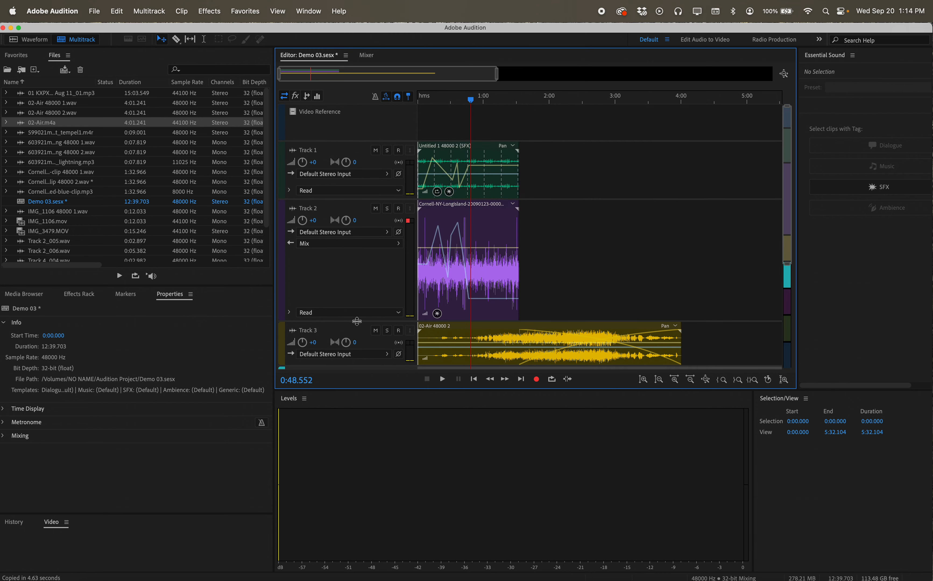
{"action": "left_click_drag", "start_coordinate": [357, 320], "coordinate": [355, 239]}
{"action": "left_click_drag", "start_coordinate": [368, 200], "coordinate": [369, 180]}
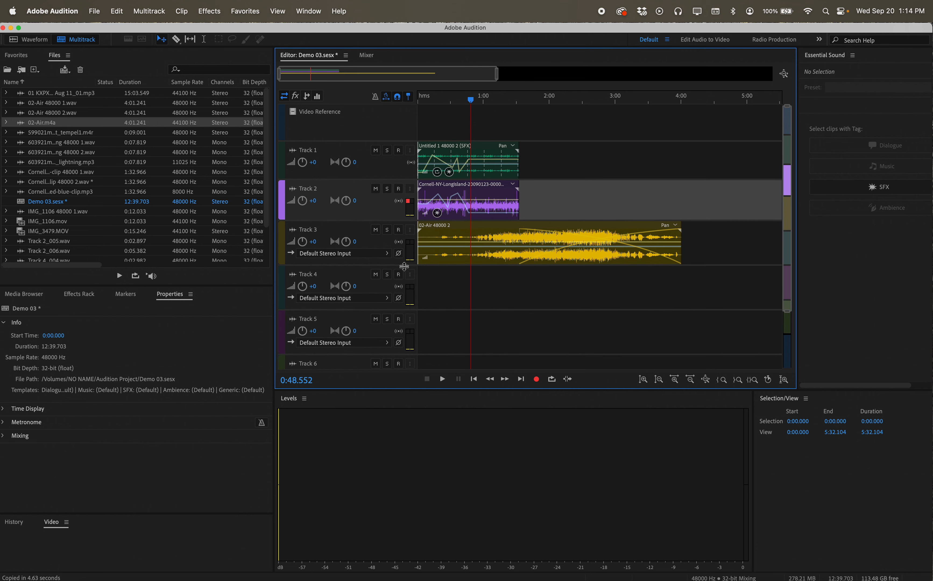
{"action": "left_click_drag", "start_coordinate": [406, 268], "coordinate": [406, 309]}
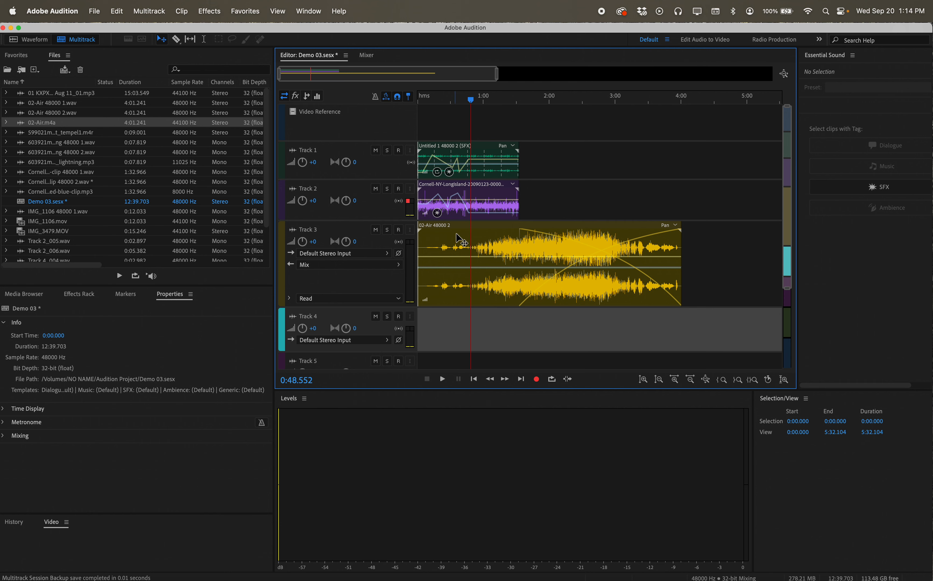
- Play the combined tracks from about 0:20.8 for a few seconds and stop
{"action": "left_click_drag", "start_coordinate": [470, 99], "coordinate": [441, 101]}
{"action": "key", "text": "space"}
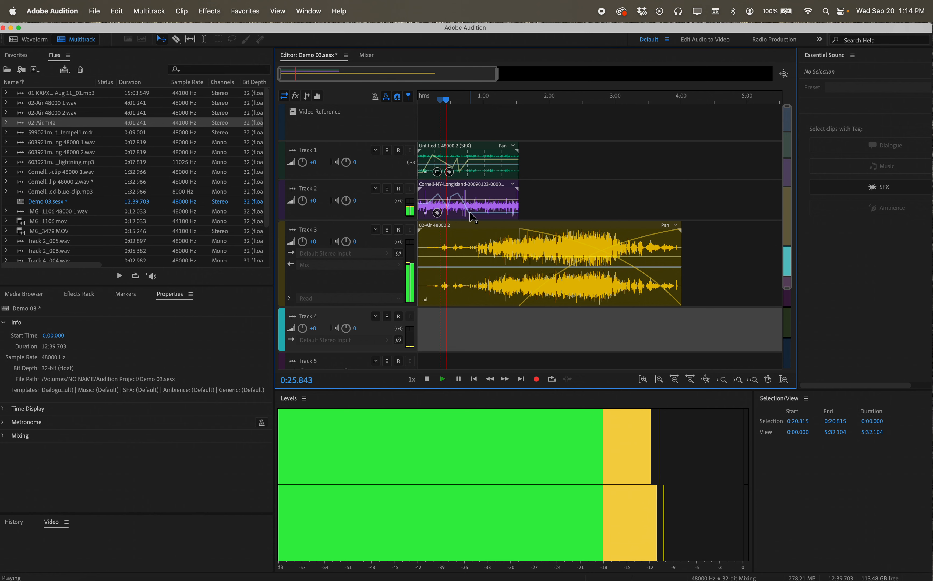
{"action": "key", "text": "space"}
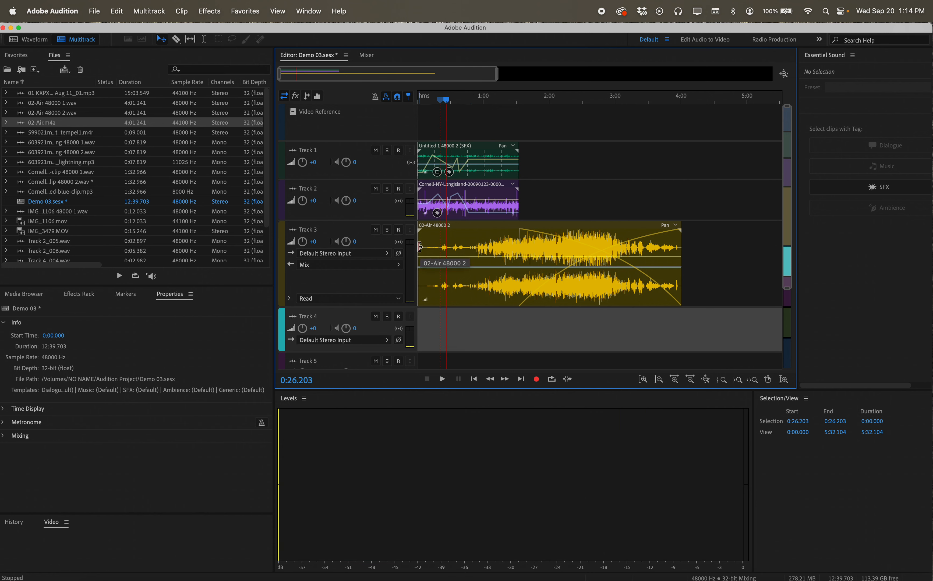
- Trim both ends of the first 02-Air clip on Track 3 to about 30 seconds, and delete the overlapping 02-Air clip behind it
{"action": "left_click_drag", "start_coordinate": [417, 246], "coordinate": [438, 243]}
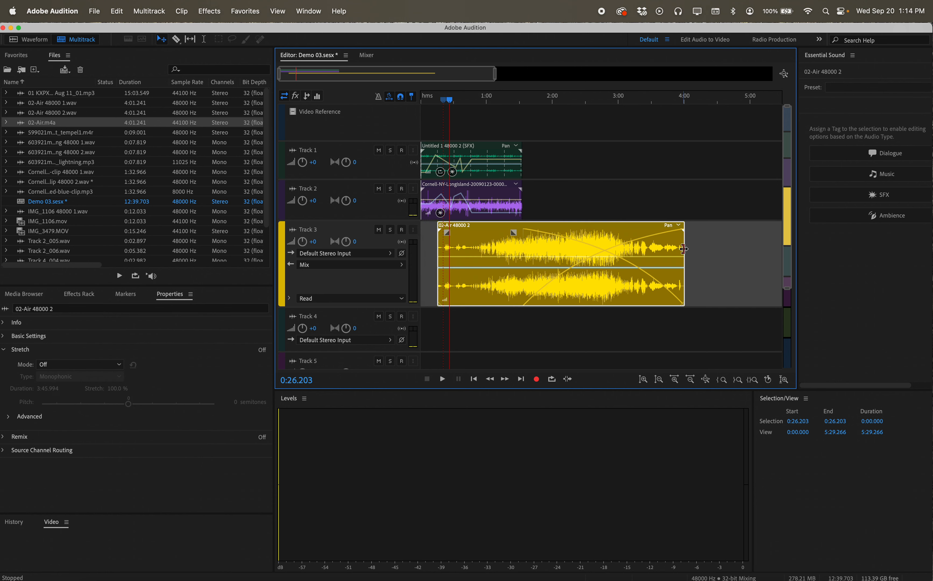
{"action": "left_click_drag", "start_coordinate": [684, 247], "coordinate": [472, 239]}
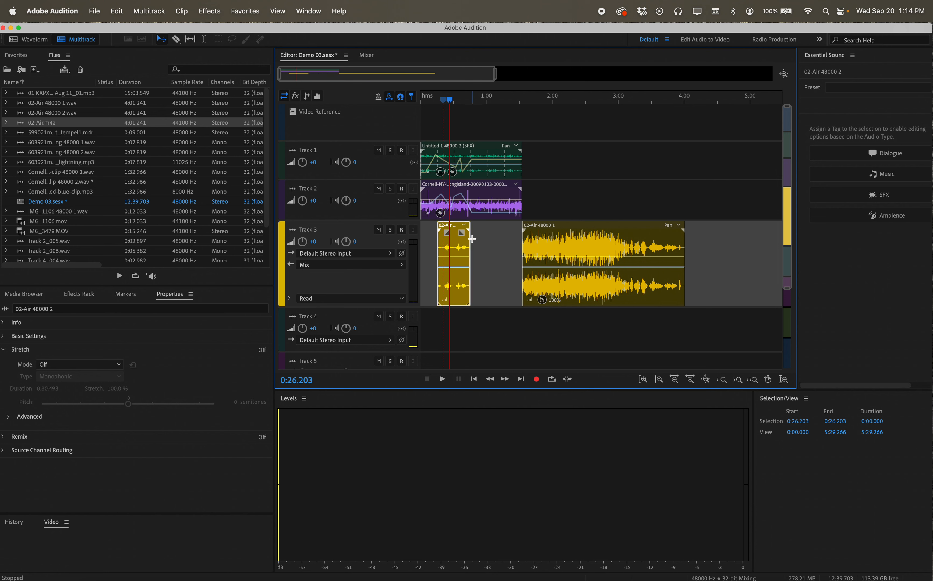
{"action": "left_click", "coordinate": [536, 241]}
{"action": "key", "text": "Delete"}
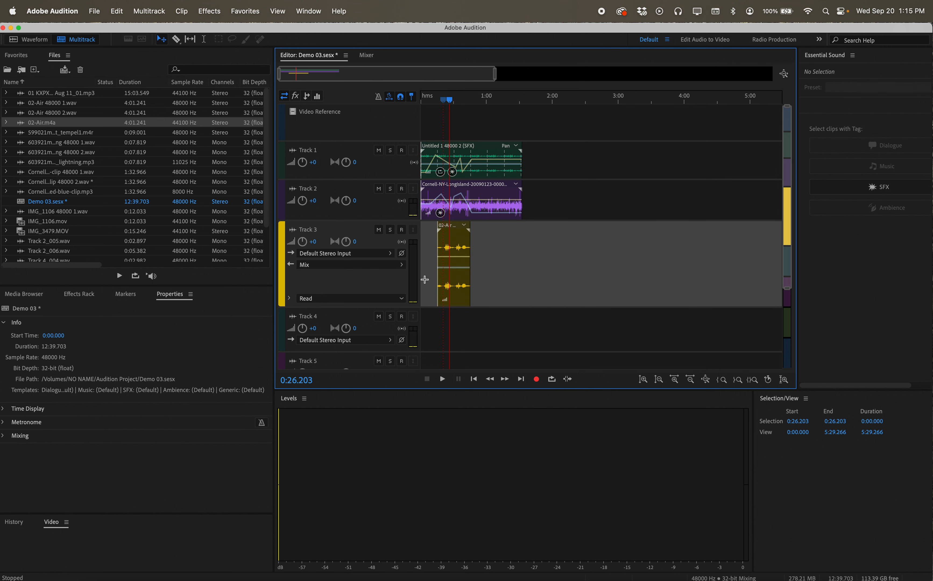
{"action": "mouse_move", "coordinate": [469, 263]}
{"action": "left_mouse_down"}
{"action": "mouse_move", "coordinate": [703, 258]}
{"action": "mouse_move", "coordinate": [468, 254]}
{"action": "left_mouse_up"}
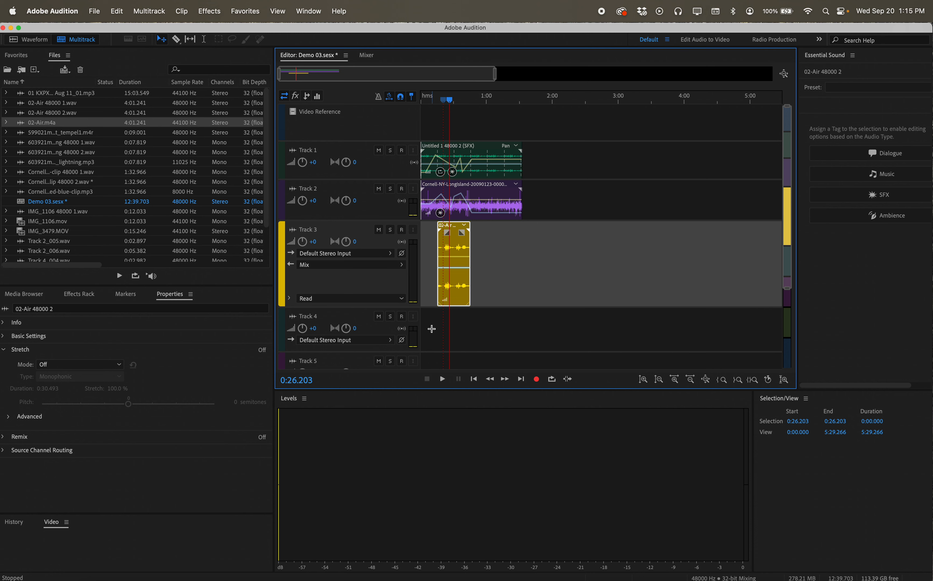
- Place the playhead at about 0:18.4 and open the stretch properties of the trimmed 02-Air clip
{"action": "left_click_drag", "start_coordinate": [494, 73], "coordinate": [359, 73]}
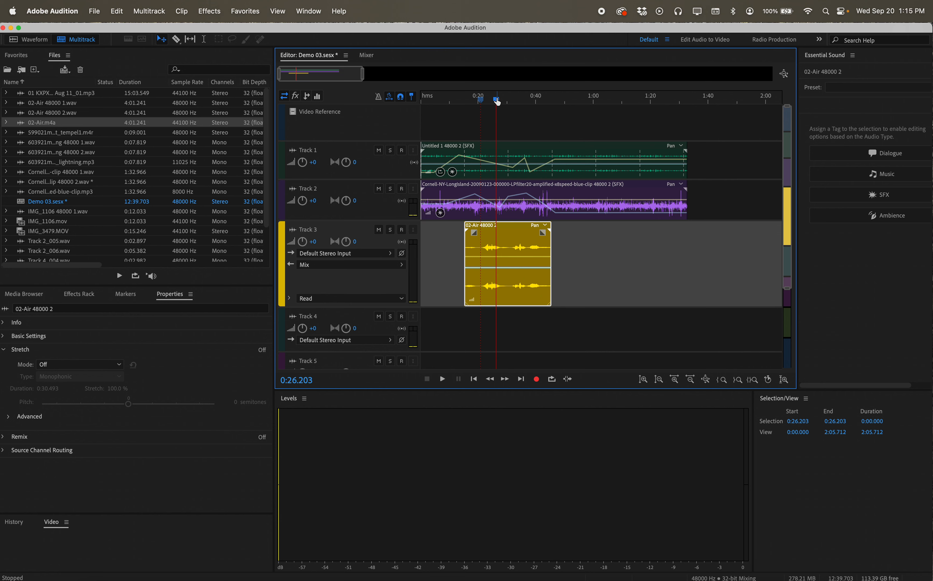
{"action": "left_click_drag", "start_coordinate": [497, 101], "coordinate": [474, 99]}
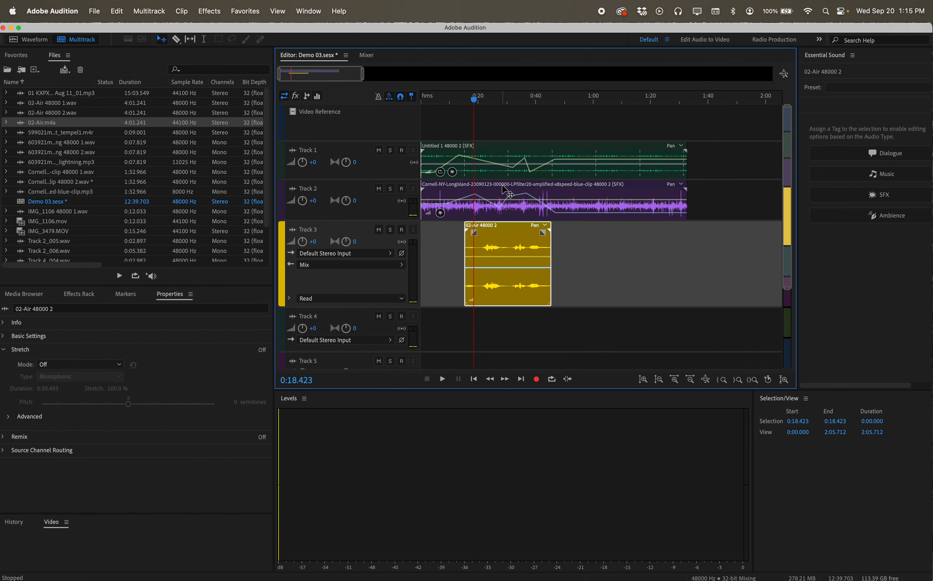
{"action": "right_click", "coordinate": [509, 239]}
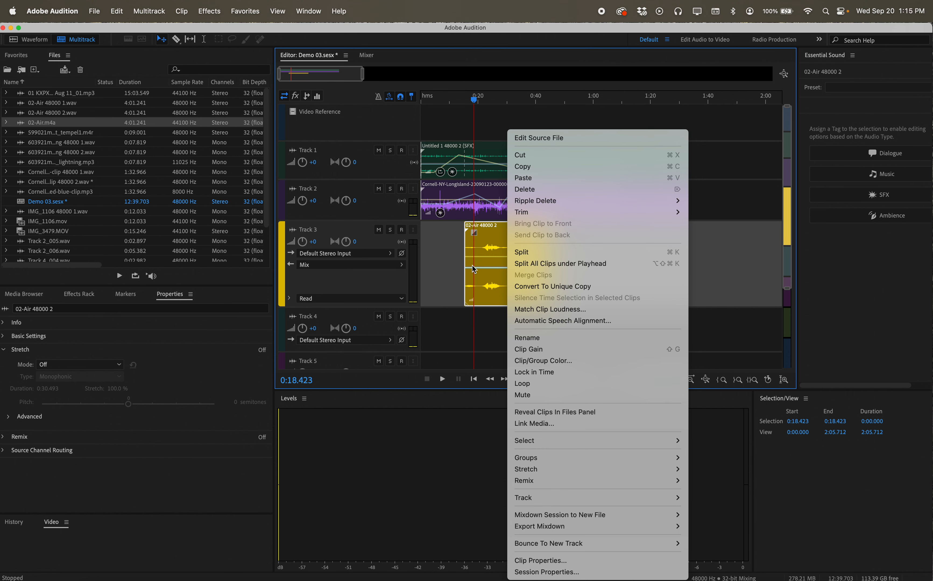
{"action": "mouse_move", "coordinate": [572, 444]}
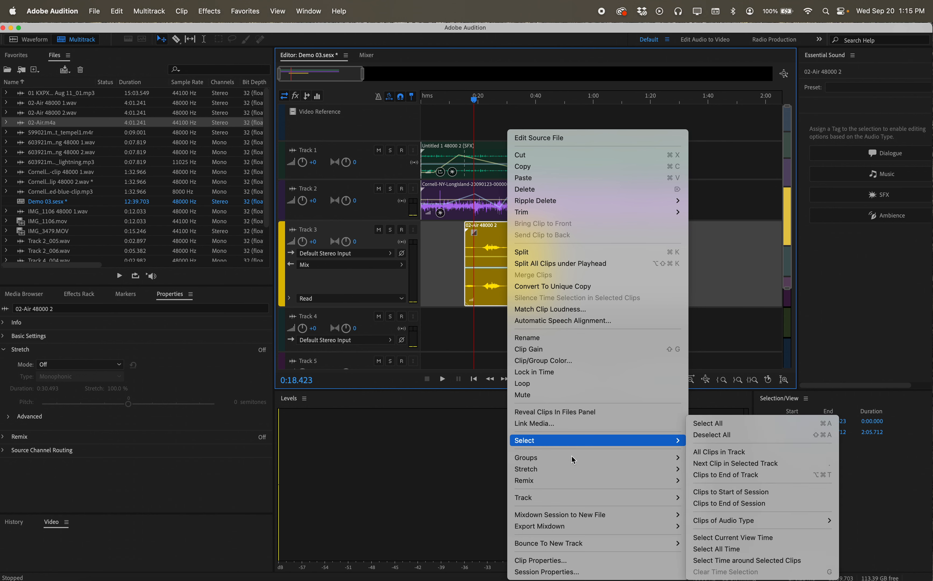
{"action": "mouse_move", "coordinate": [687, 472]}
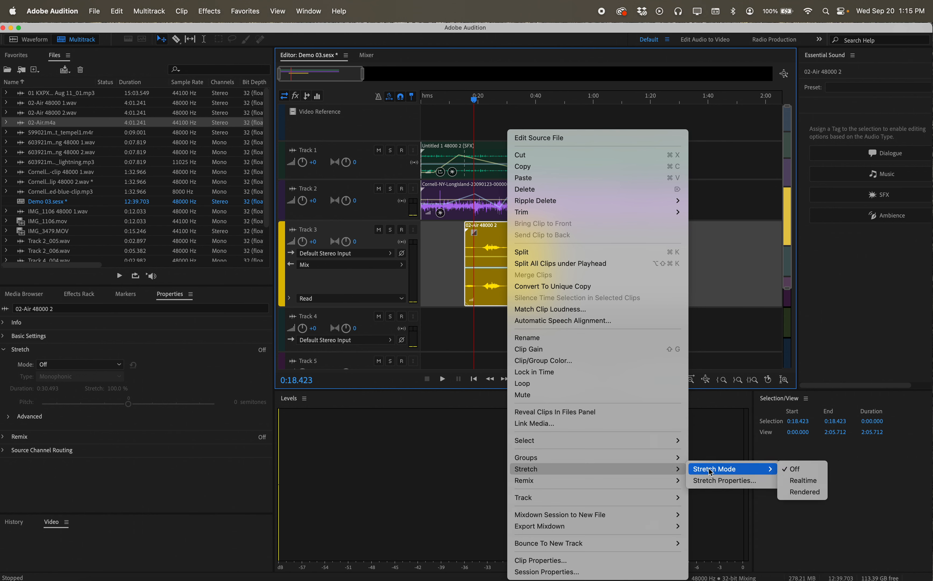
{"action": "left_click", "coordinate": [711, 481]}
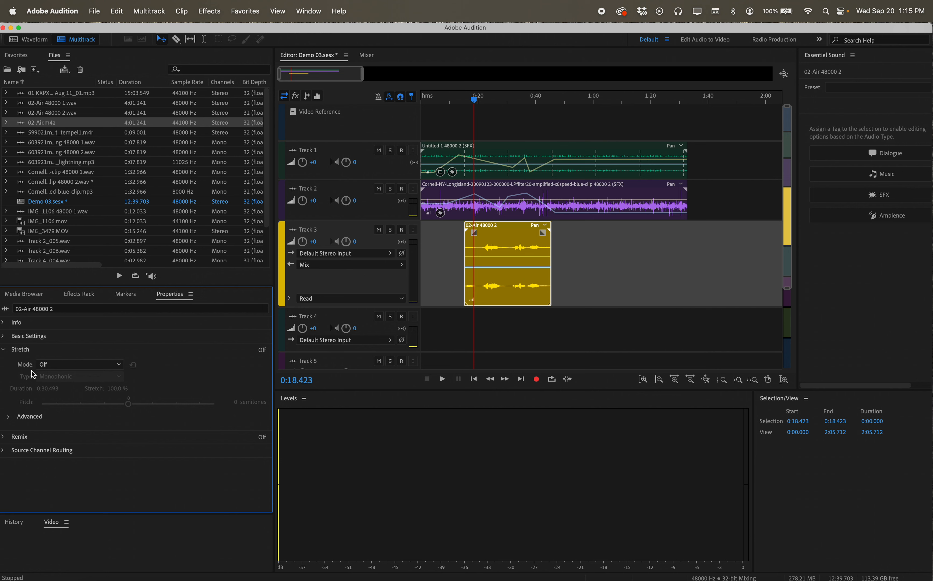
- Look through the 02-Air clip's Basic Settings and Remix properties, and expand its Stretch settings again
{"action": "left_click", "coordinate": [6, 350]}
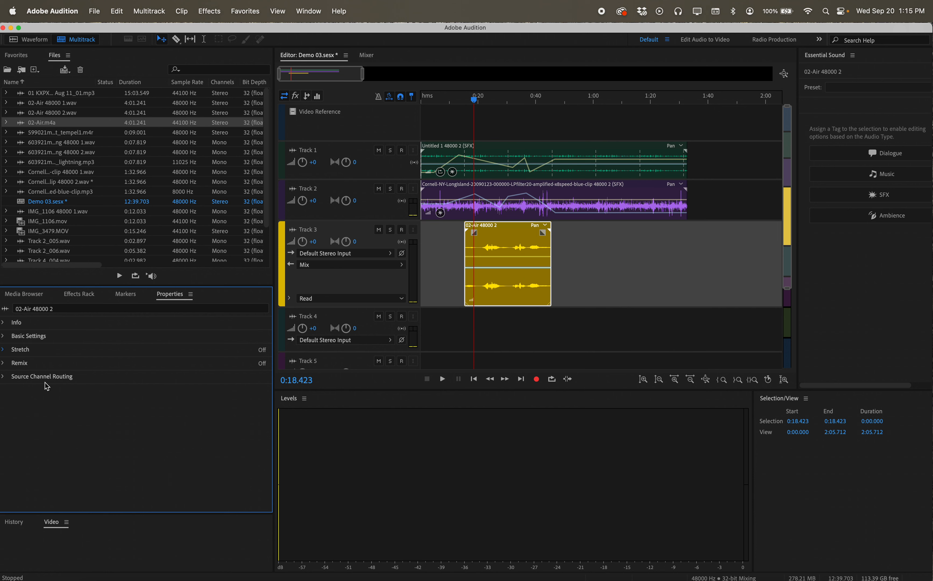
{"action": "left_click", "coordinate": [5, 337]}
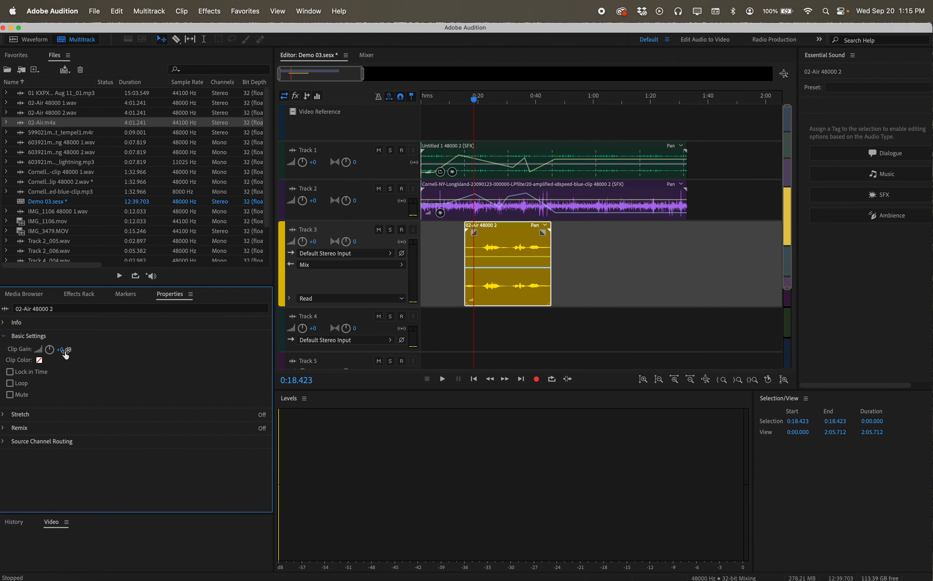
{"action": "left_click", "coordinate": [4, 337]}
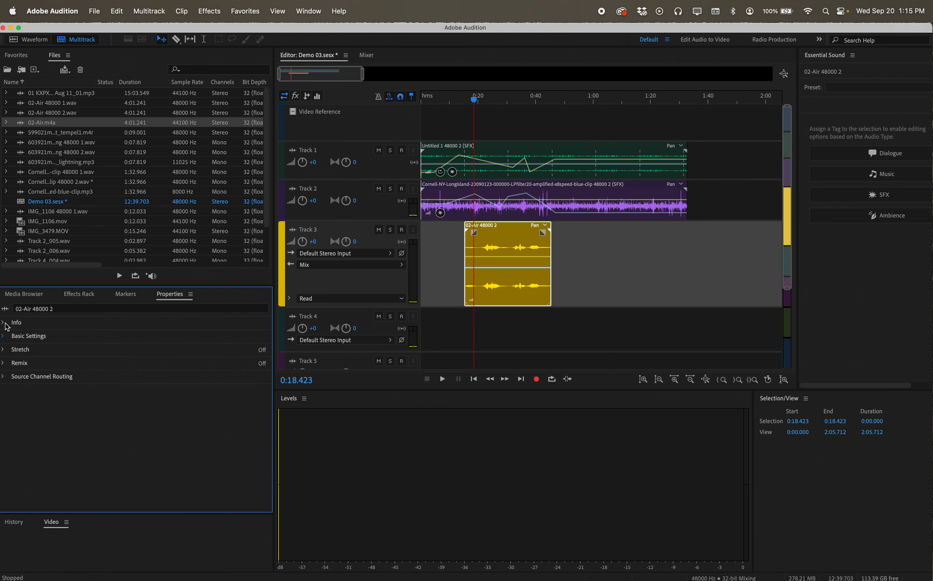
{"action": "left_click", "coordinate": [51, 310]}
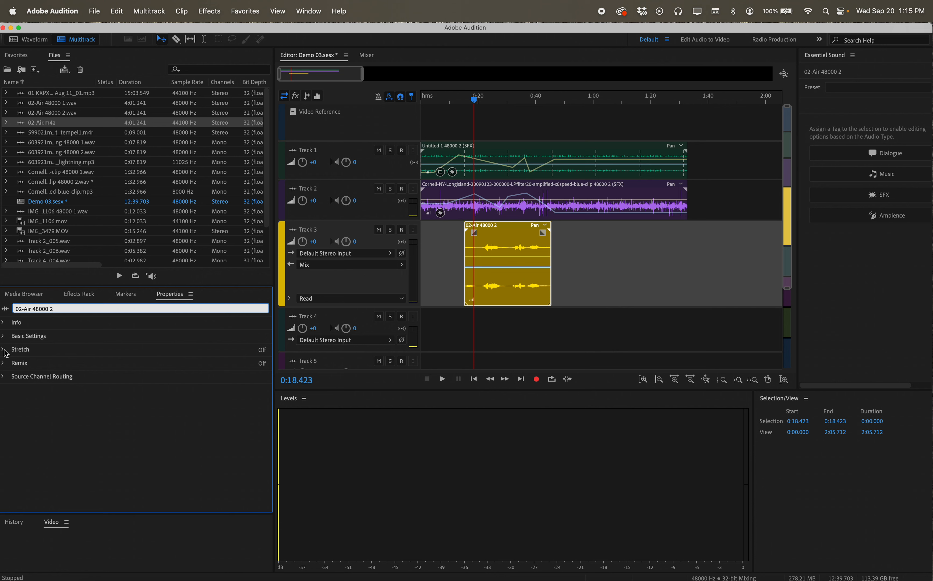
{"action": "left_click", "coordinate": [5, 364]}
{"action": "left_click", "coordinate": [4, 363]}
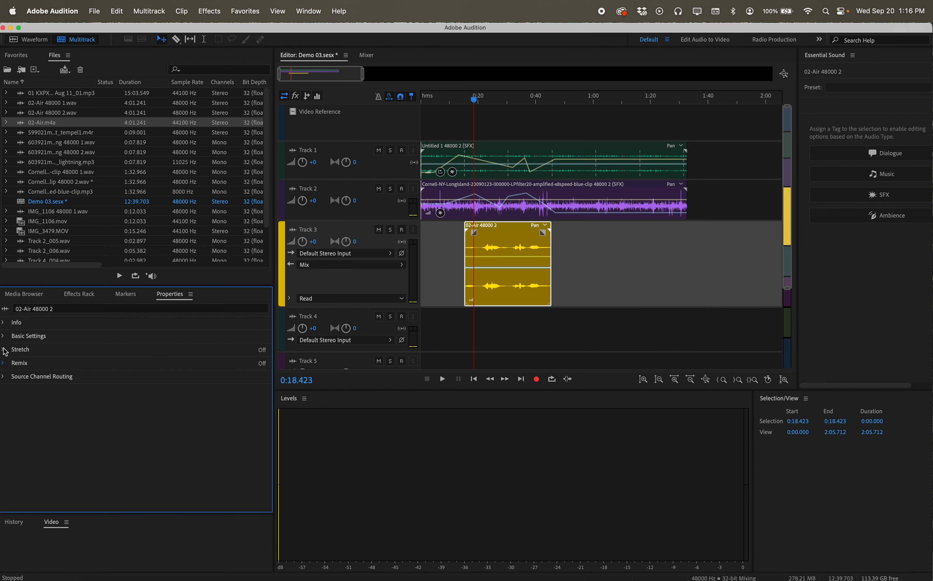
{"action": "left_click", "coordinate": [4, 350]}
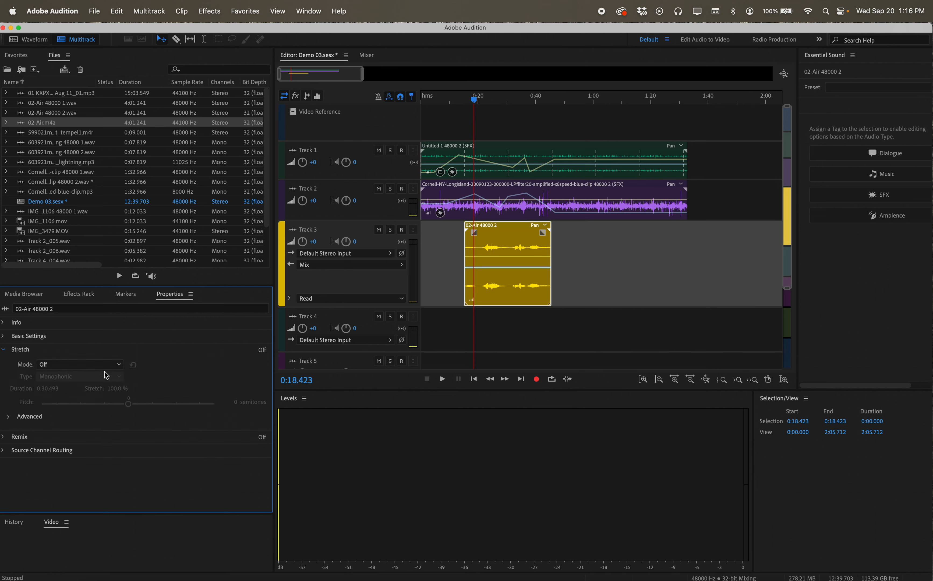
- Switch the 02-Air clip's stretch mode to Realtime, keep the Monophonic type, and set the stretch to 40%
{"action": "left_click", "coordinate": [110, 365]}
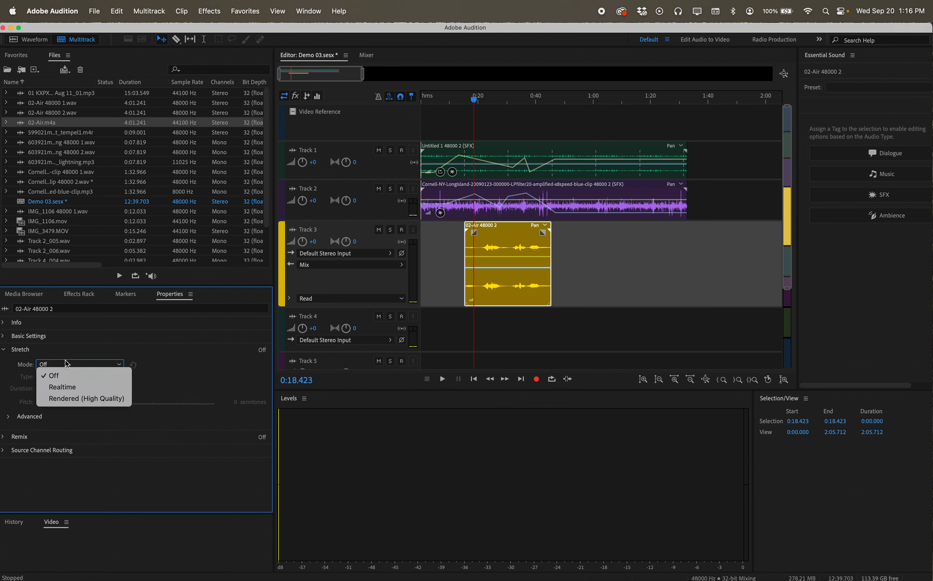
{"action": "left_click", "coordinate": [83, 387]}
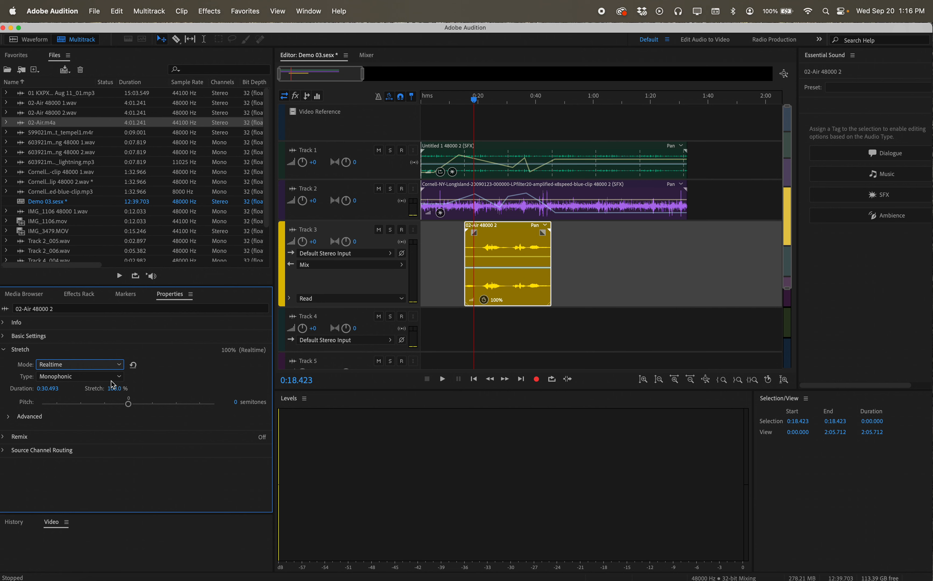
{"action": "left_click", "coordinate": [122, 379]}
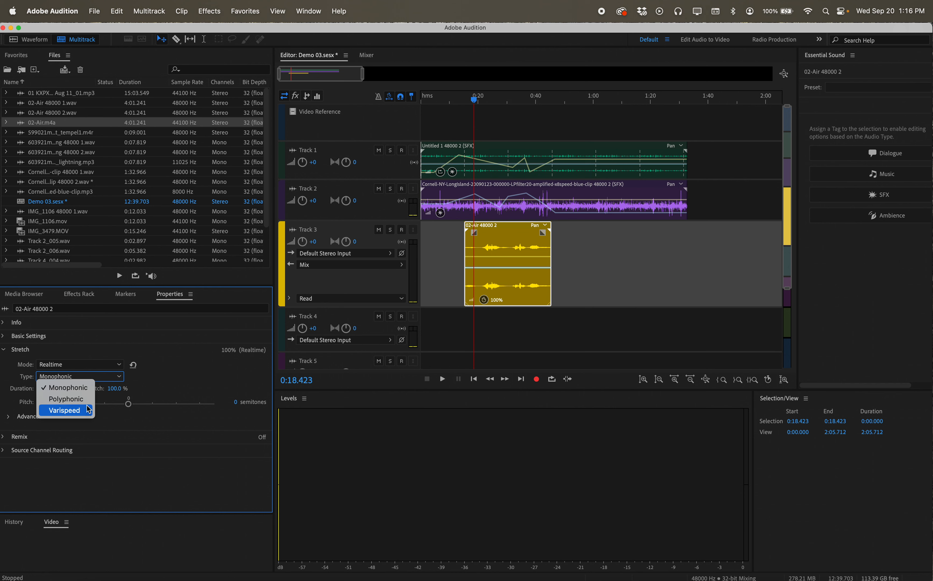
{"action": "left_click", "coordinate": [204, 382]}
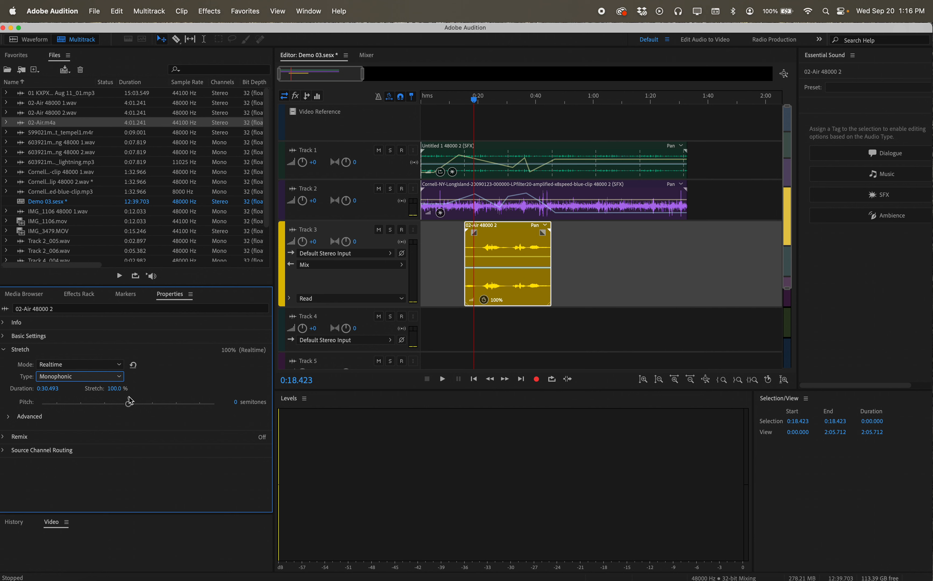
{"action": "mouse_move", "coordinate": [115, 393]}
{"action": "left_mouse_down"}
{"action": "mouse_move", "coordinate": [90, 389]}
{"action": "mouse_move", "coordinate": [101, 389]}
{"action": "left_mouse_up"}
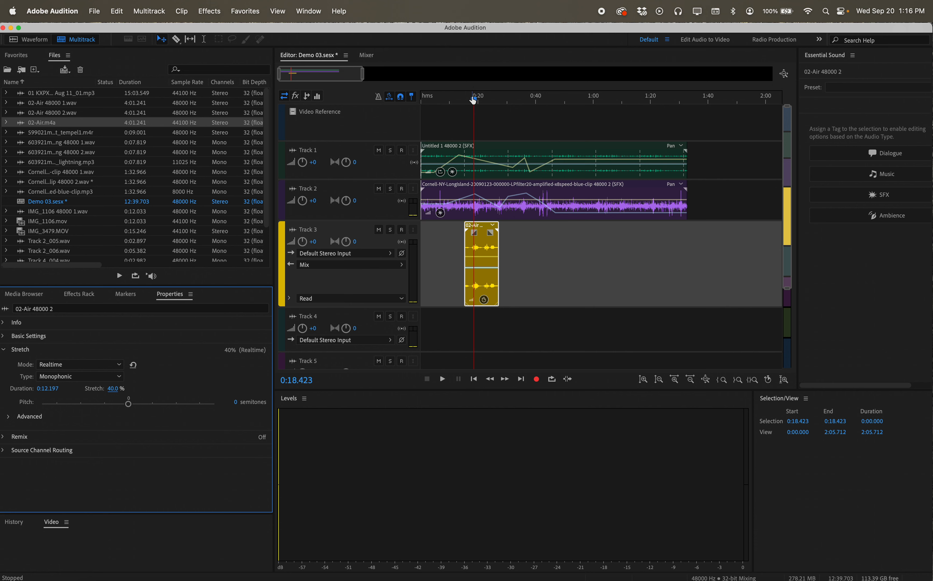
- Play the tracks from the start of the stretched 02-Air clip at about 0:15.2 for several seconds and stop
{"action": "left_click_drag", "start_coordinate": [474, 99], "coordinate": [464, 100]}
{"action": "key", "text": "space"}
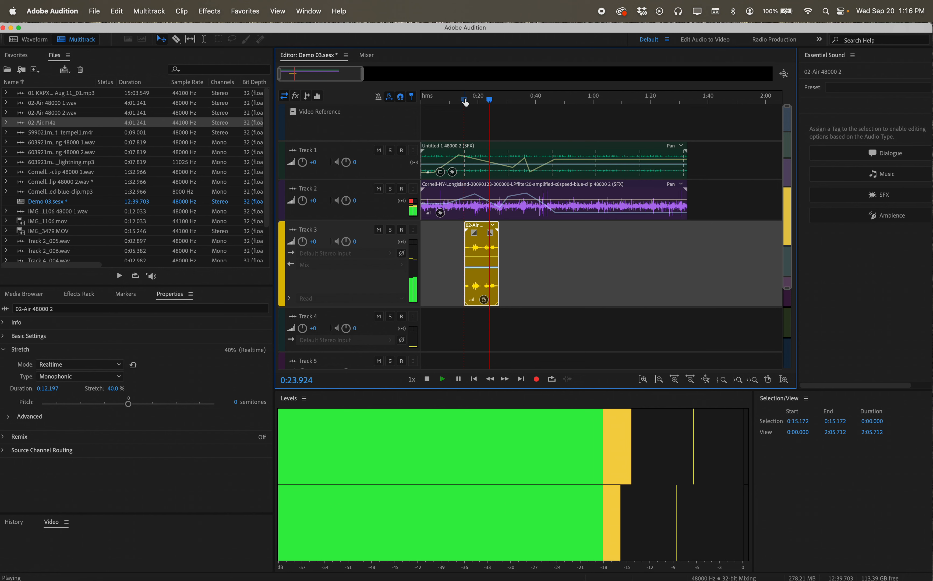
{"action": "key", "text": "space"}
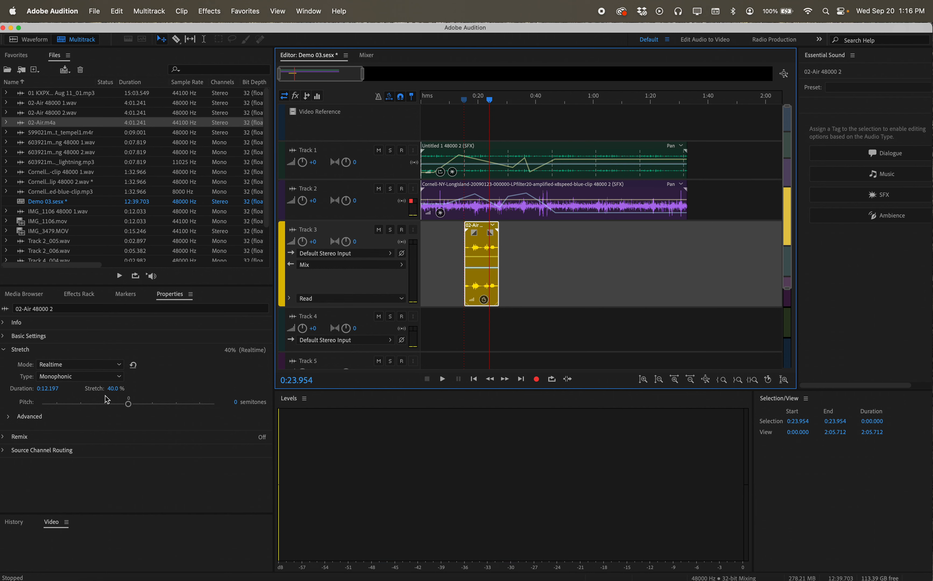
- Set the 02-Air clip's stretch to 198% and move the clip close to the start of Track 3
{"action": "left_click_drag", "start_coordinate": [112, 388], "coordinate": [196, 388]}
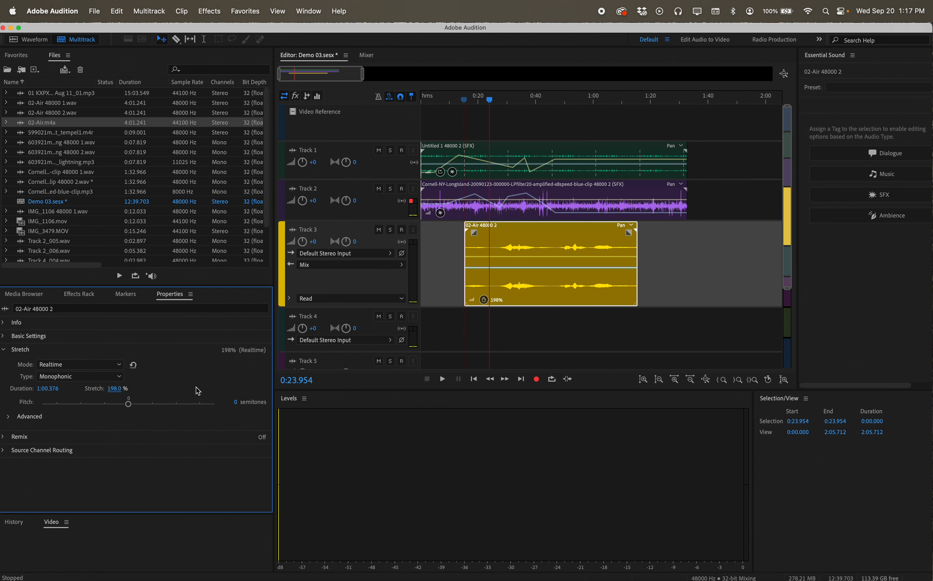
{"action": "scroll", "coordinate": [152, 266], "scroll_direction": "right", "scroll_amount": 2}
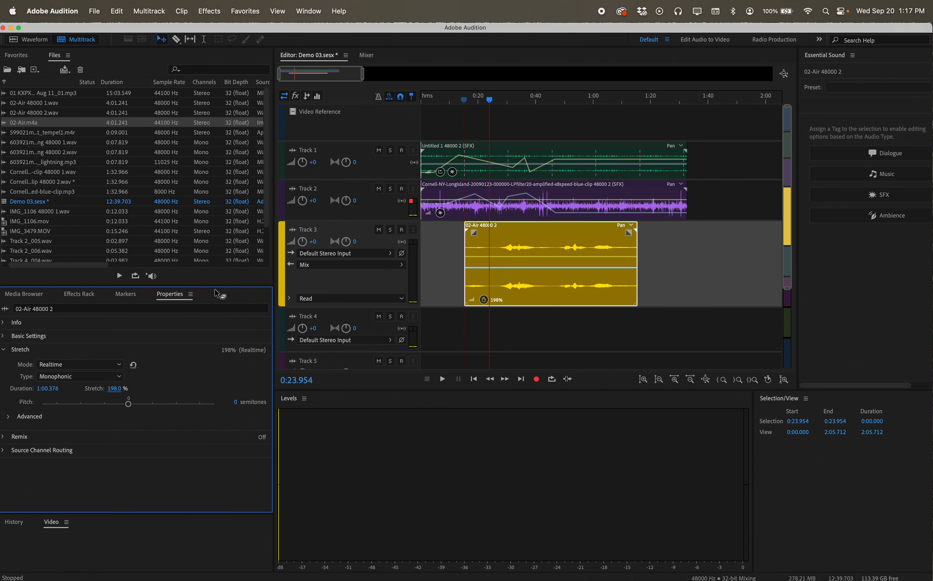
{"action": "left_click_drag", "start_coordinate": [490, 100], "coordinate": [452, 100]}
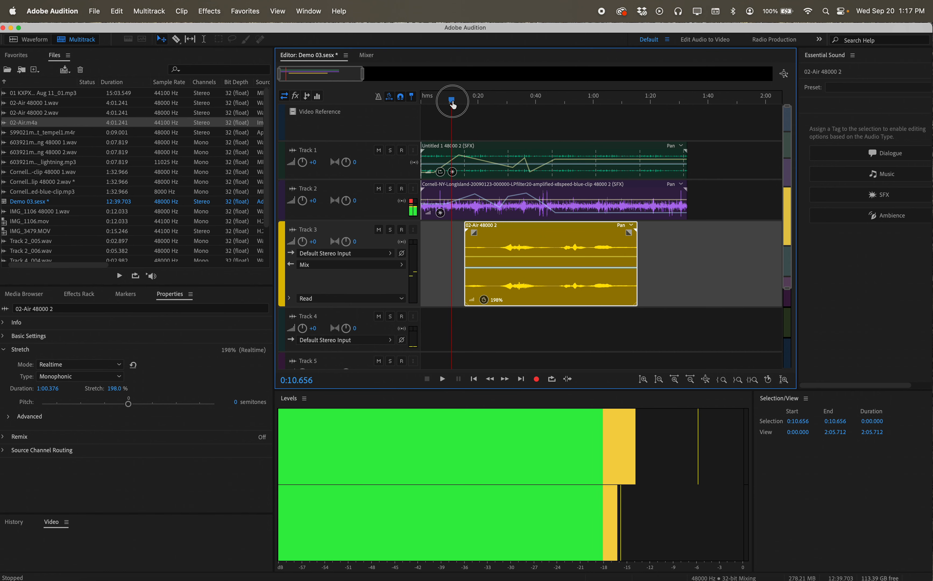
{"action": "left_click_drag", "start_coordinate": [552, 236], "coordinate": [516, 242]}
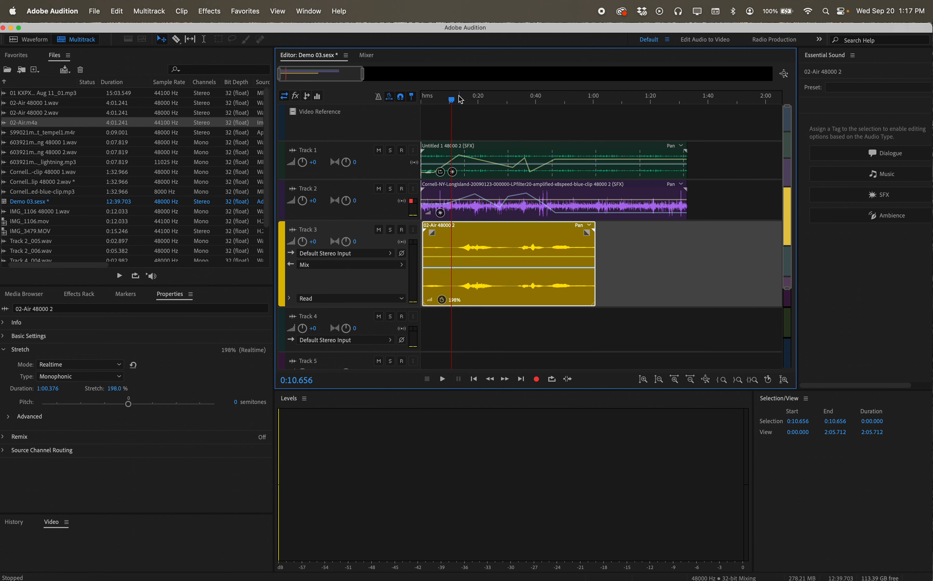
- Set the 02-Air clip's stretch to 216% and play the tracks from about 0:10.1 to hear it
{"action": "left_click_drag", "start_coordinate": [452, 100], "coordinate": [449, 101]}
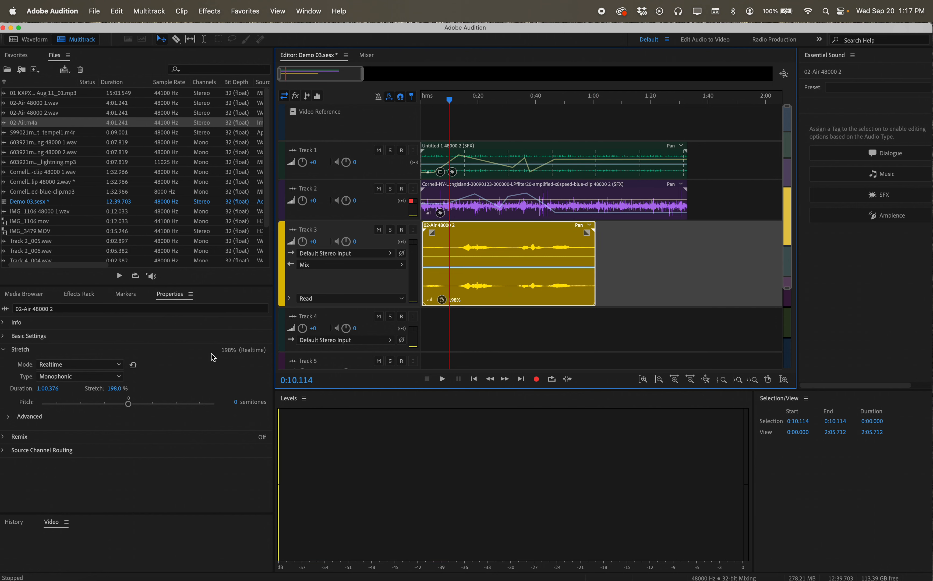
{"action": "left_click_drag", "start_coordinate": [115, 388], "coordinate": [123, 389]}
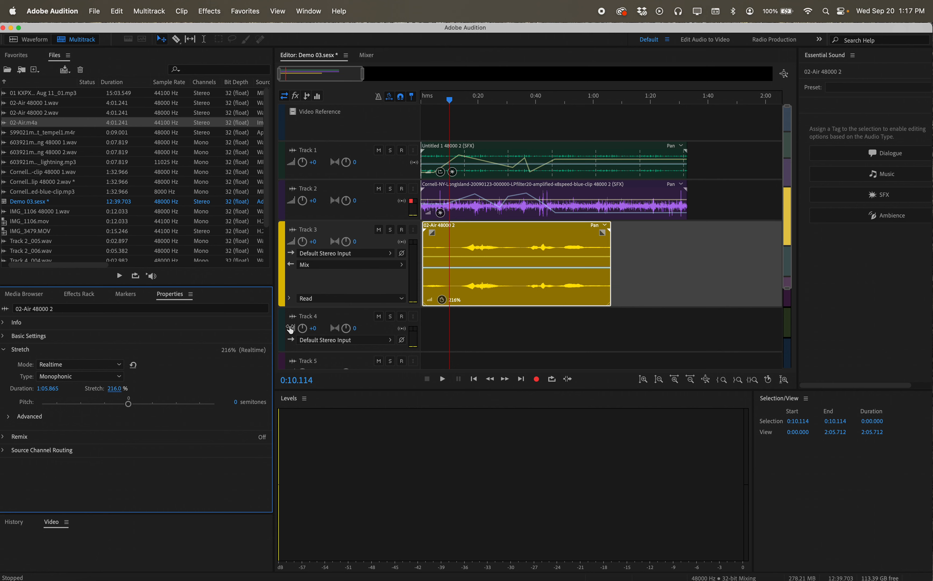
{"action": "key", "text": "space"}
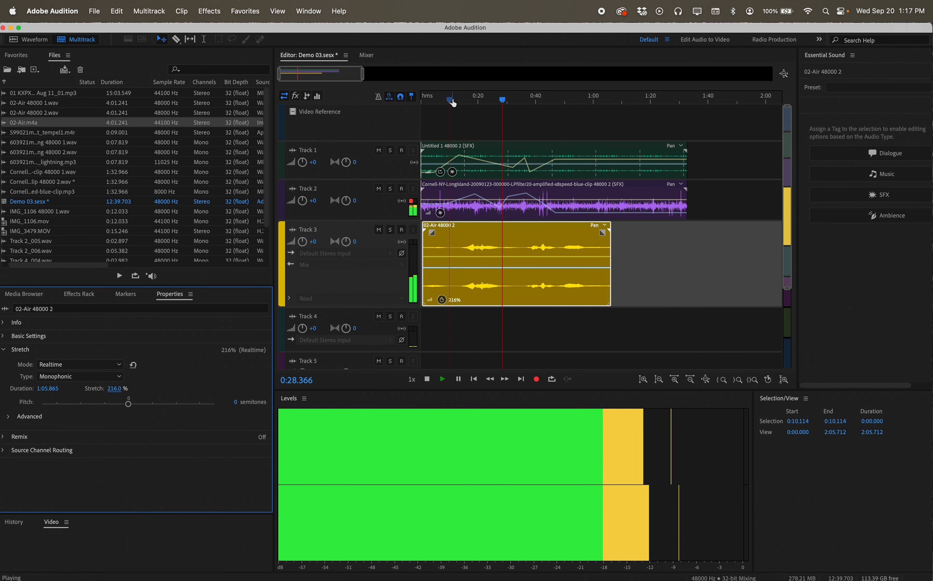
{"action": "key", "text": "space"}
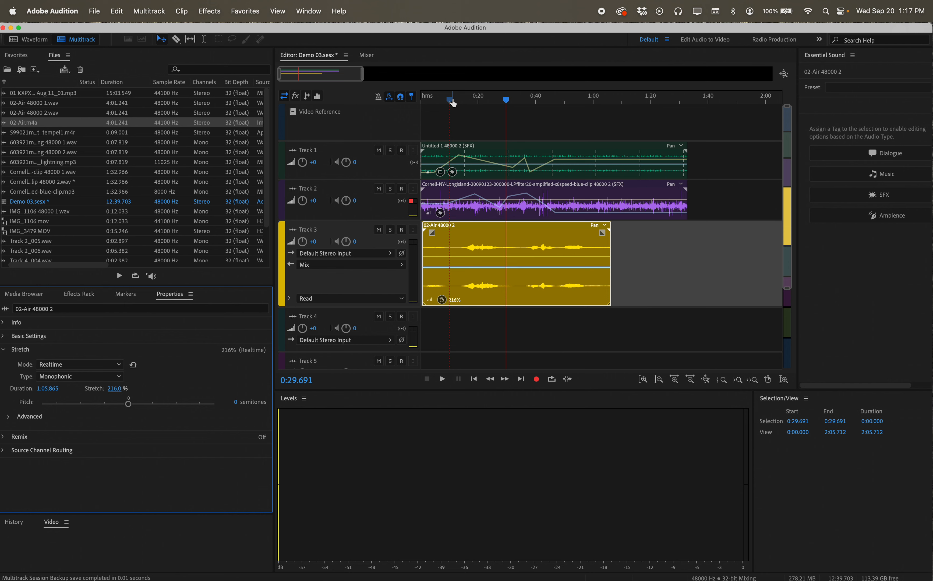
- Insert the Cornell blue-clip MP3 file at the start of Track 4, accepting a copy conformed to the session's sample rate
{"action": "scroll", "coordinate": [689, 231], "scroll_direction": "down", "scroll_amount": 2}
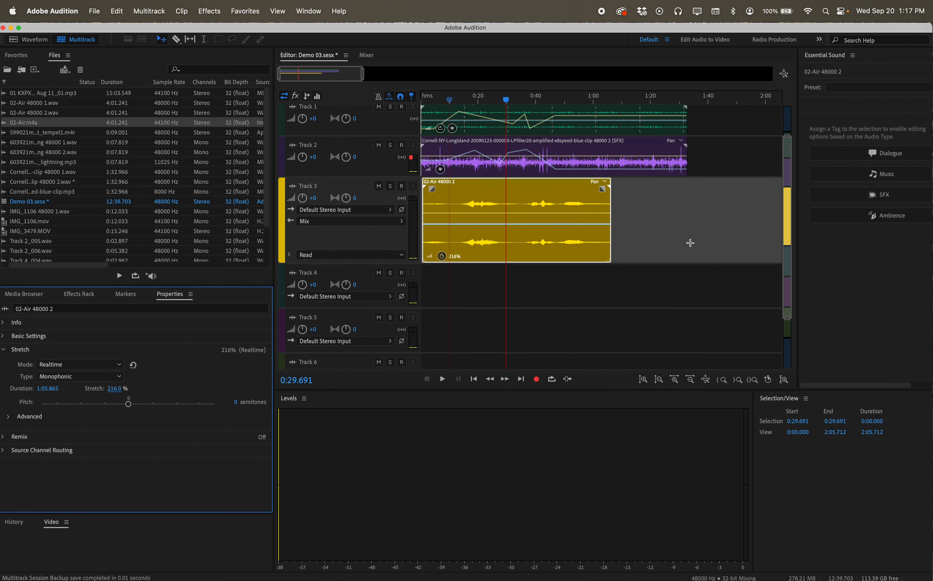
{"action": "scroll", "coordinate": [690, 236], "scroll_direction": "up", "scroll_amount": 2}
{"action": "scroll", "coordinate": [690, 243], "scroll_direction": "down", "scroll_amount": 4}
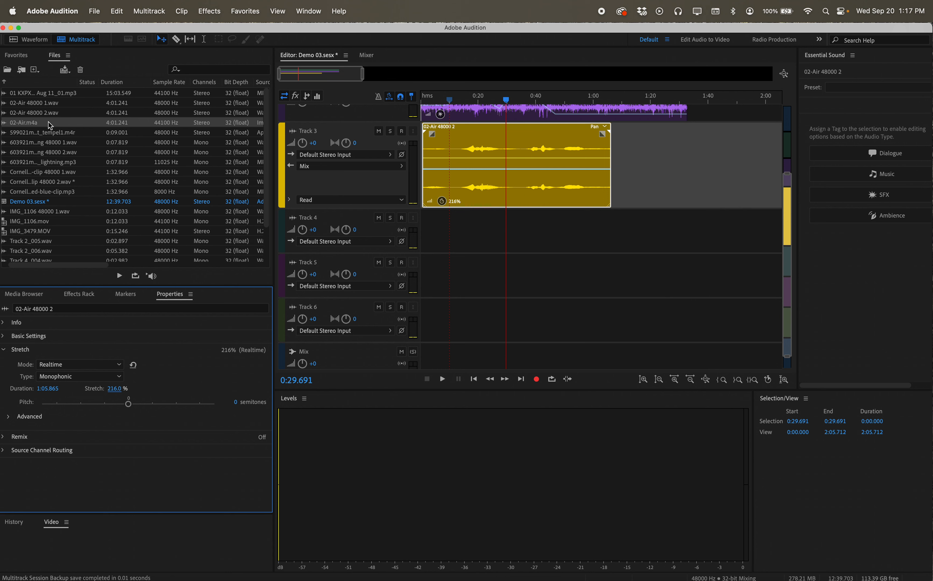
{"action": "scroll", "coordinate": [68, 257], "scroll_direction": "down", "scroll_amount": 1}
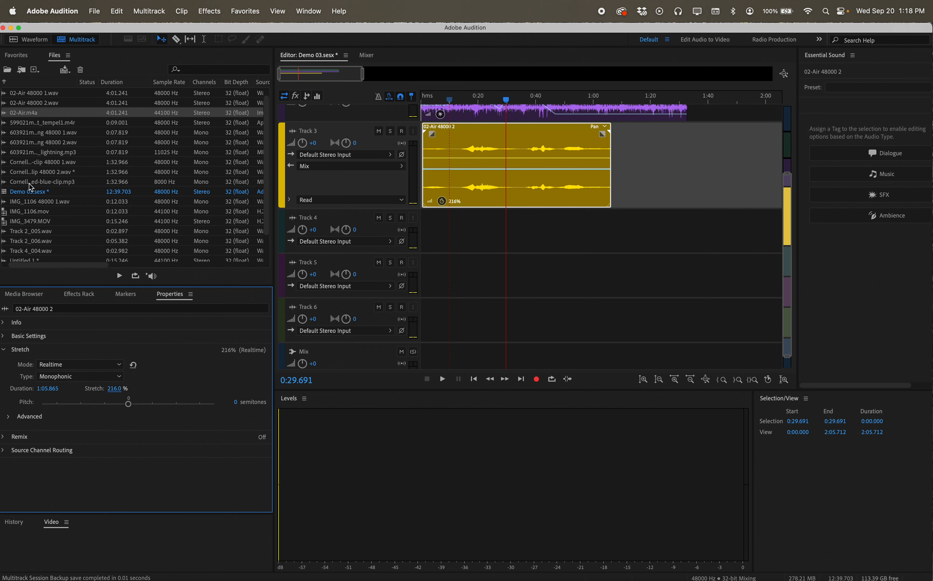
{"action": "left_click_drag", "start_coordinate": [29, 184], "coordinate": [422, 233]}
{"action": "left_click", "coordinate": [565, 338]}
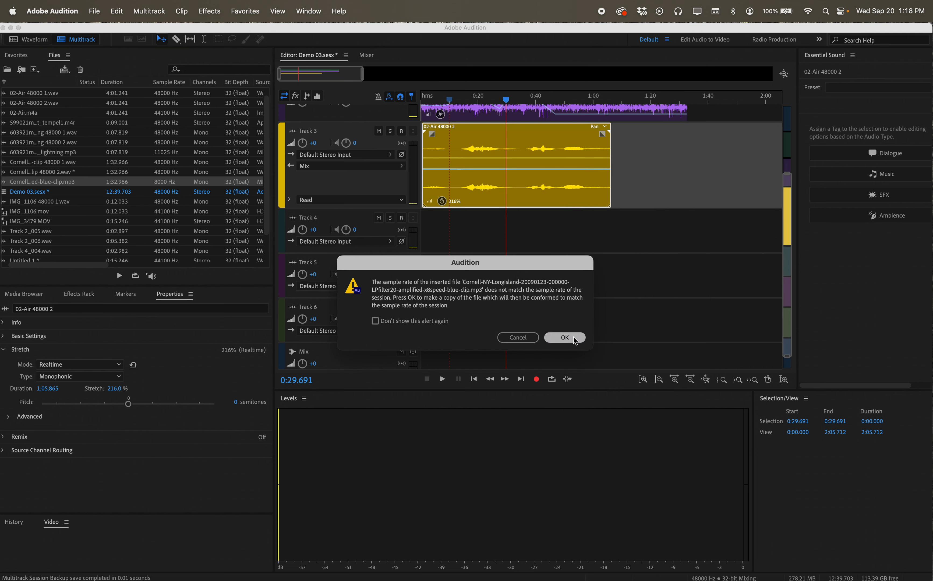
- Play all tracks together with the added Track 4 clip from about 0:29.7 for a few seconds and stop
{"action": "key", "text": "space"}
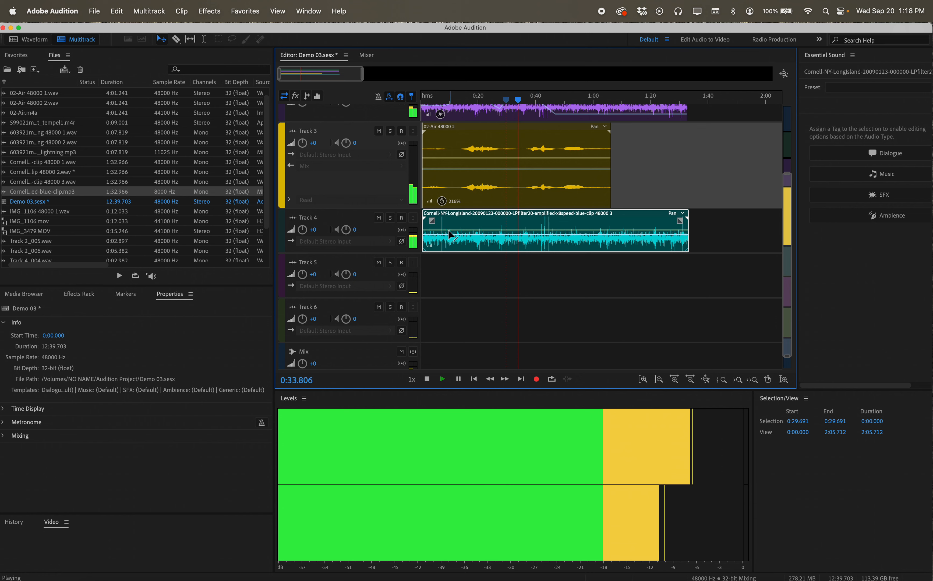
{"action": "key", "text": "space"}
{"action": "scroll", "coordinate": [407, 194], "scroll_direction": "up", "scroll_amount": 3}
{"action": "scroll", "coordinate": [408, 194], "scroll_direction": "down", "scroll_amount": 3}
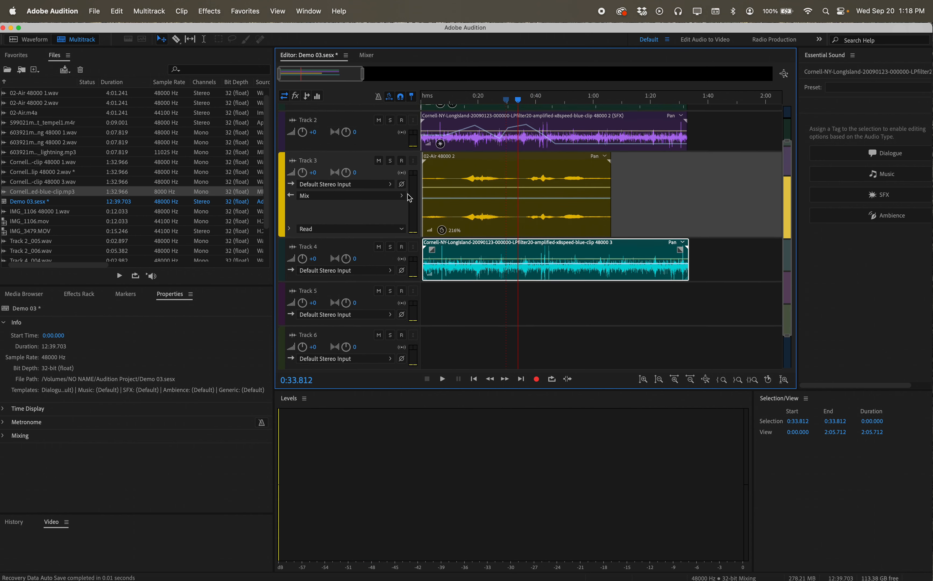
- Solo Track 4 and play it from about 0:33.8 for a few seconds
{"action": "left_click", "coordinate": [390, 246]}
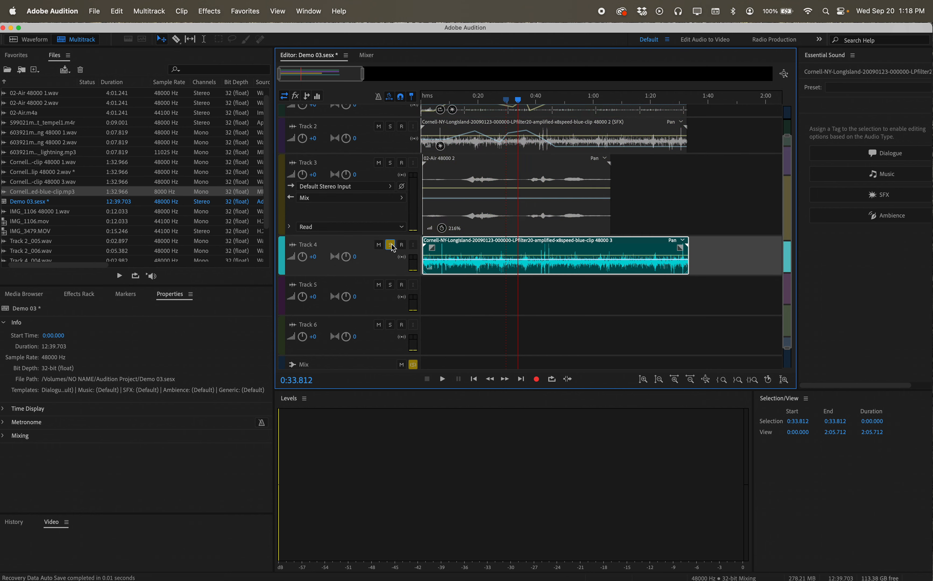
{"action": "key", "text": "space"}
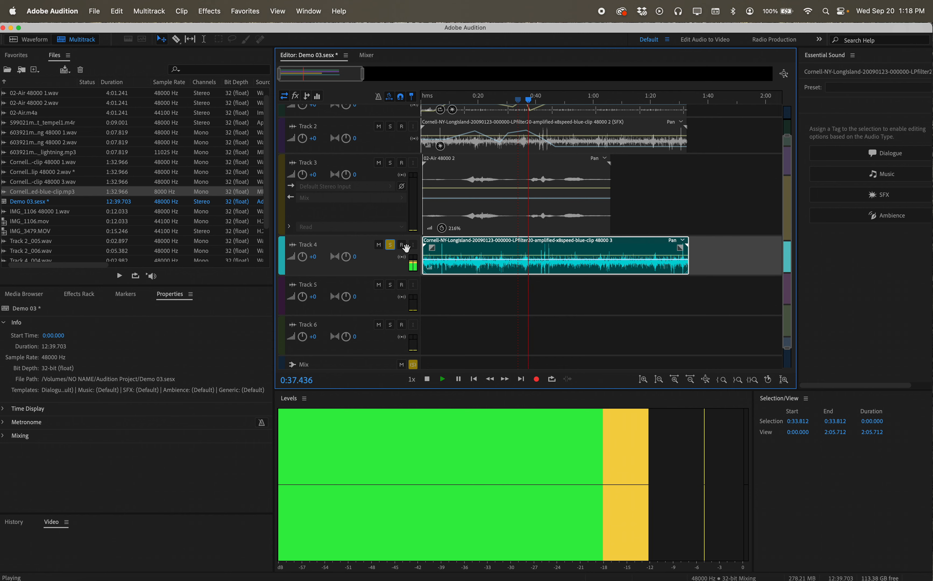
{"action": "key", "text": "space"}
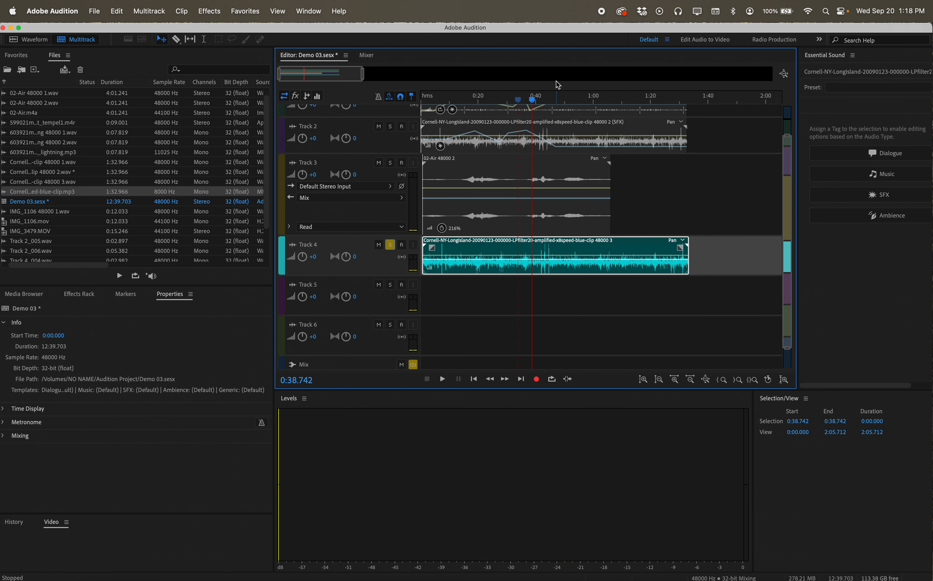
- Place the playhead at about 0:24.7 and add an Echo effect to Track 4
{"action": "left_click_drag", "start_coordinate": [534, 101], "coordinate": [492, 99]}
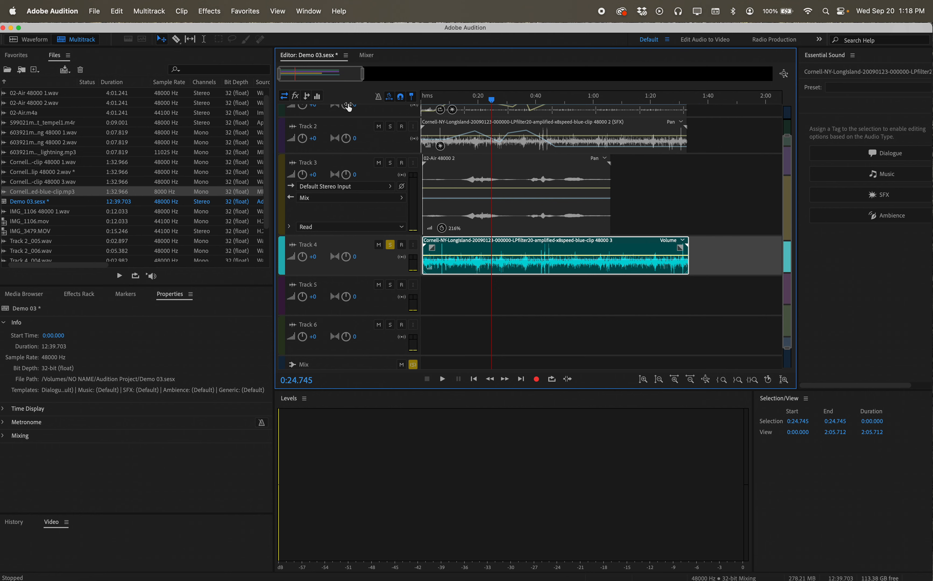
{"action": "left_click", "coordinate": [209, 12]}
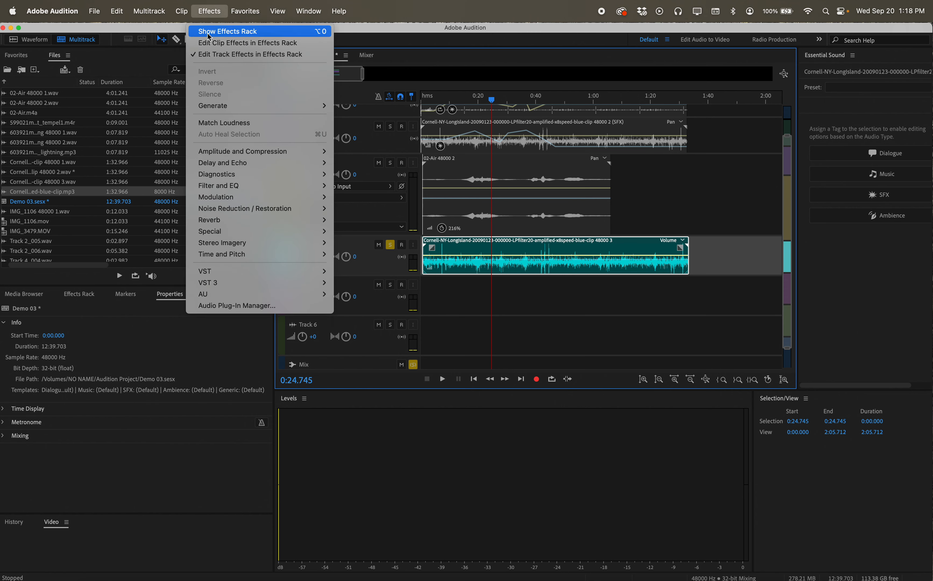
{"action": "mouse_move", "coordinate": [252, 176]}
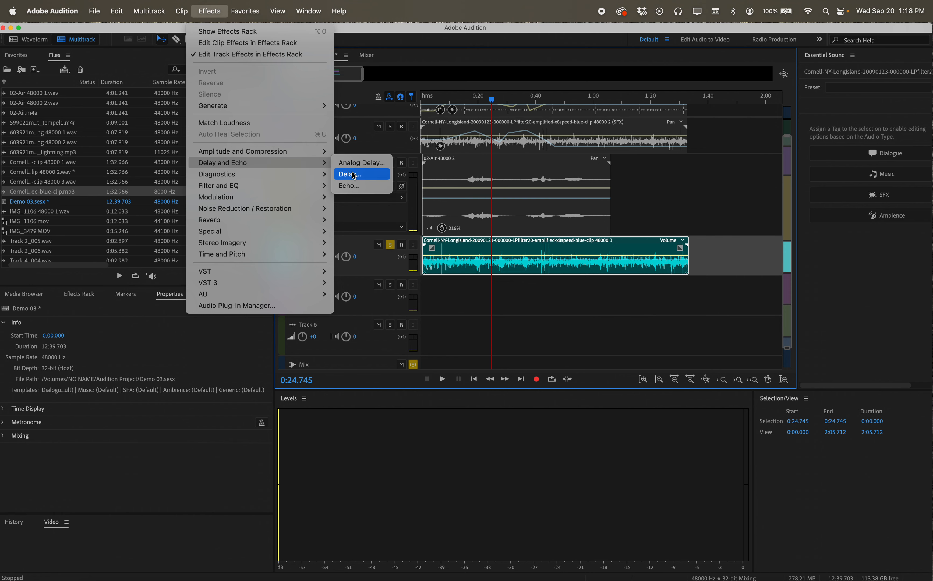
{"action": "left_click", "coordinate": [355, 187]}
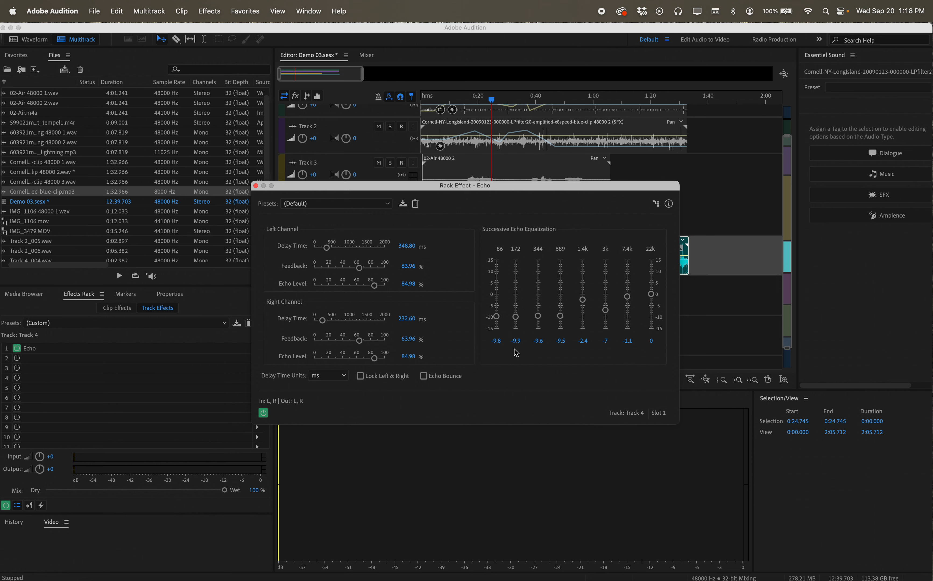
- Raise the echo equalization to 8.79 at 344, 12.47 at 689, 12.26 at 3k and 12.88 at 22k, and also raise the 86 and 172 bands
{"action": "left_click_drag", "start_coordinate": [561, 321], "coordinate": [560, 266]}
{"action": "left_click_drag", "start_coordinate": [538, 316], "coordinate": [540, 274]}
{"action": "left_click_drag", "start_coordinate": [652, 294], "coordinate": [651, 264]}
{"action": "left_click_drag", "start_coordinate": [606, 312], "coordinate": [606, 266]}
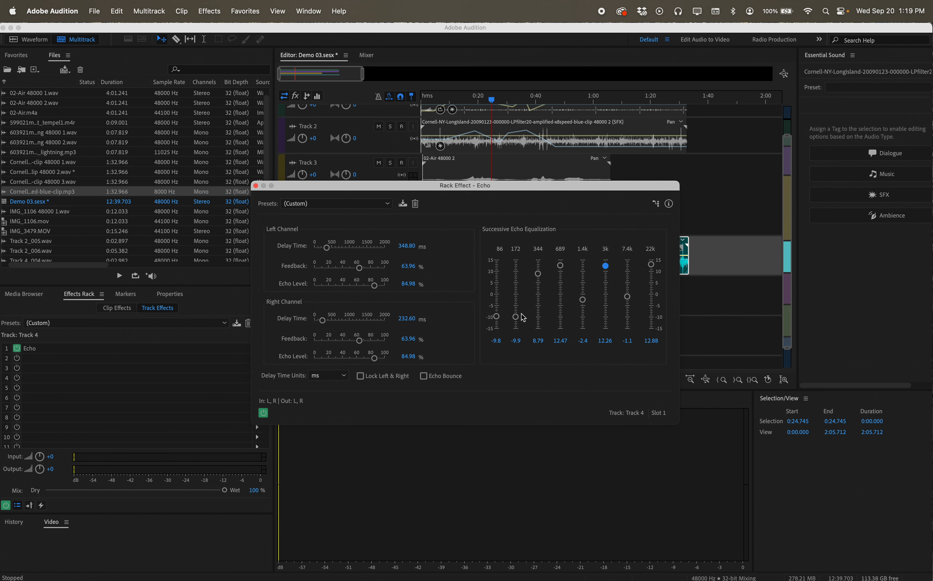
{"action": "left_click_drag", "start_coordinate": [498, 319], "coordinate": [496, 268]}
{"action": "left_click_drag", "start_coordinate": [516, 318], "coordinate": [516, 296]}
{"action": "left_click", "coordinate": [256, 185]}
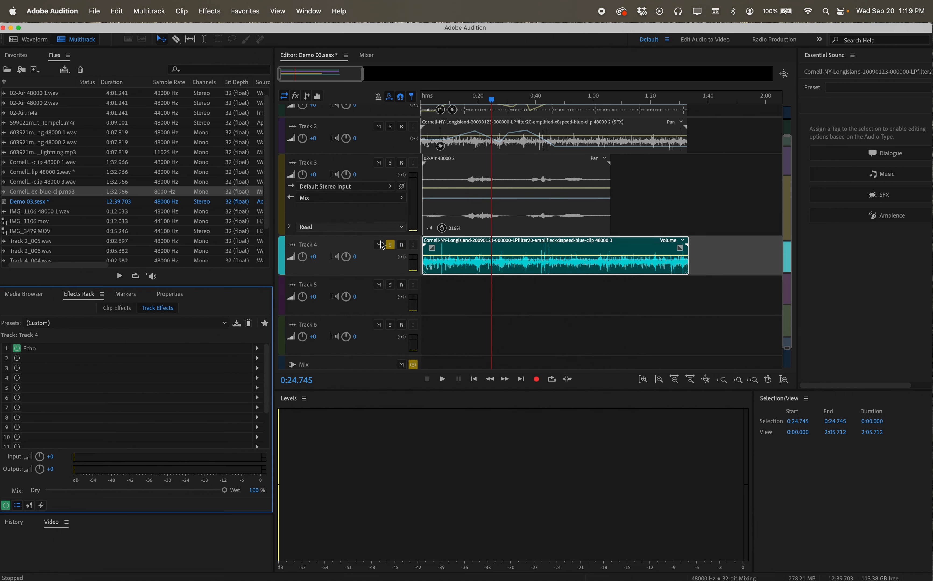
- Play the soloed Track 4 with its echo from about 0:24.7 for several seconds and stop
{"action": "key", "text": "space"}
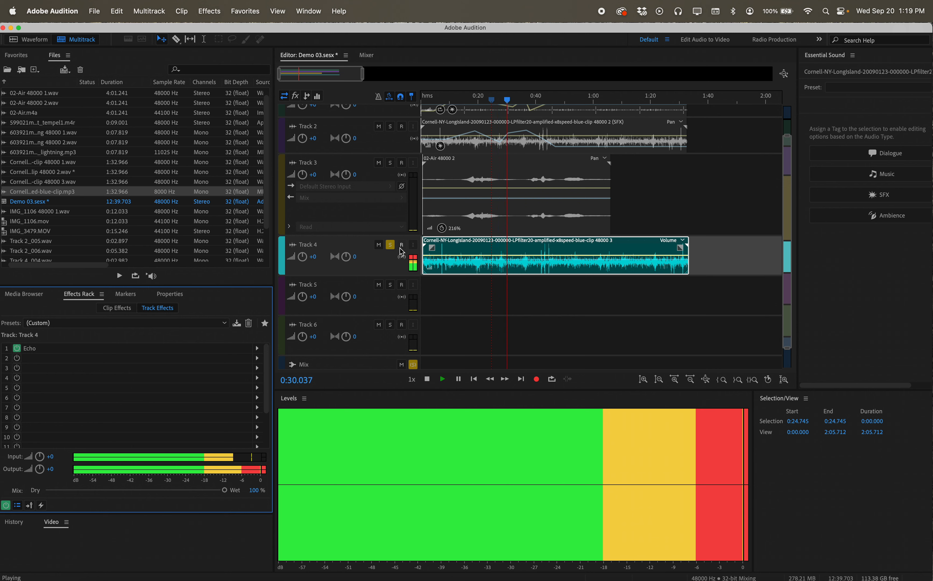
{"action": "key", "text": "space"}
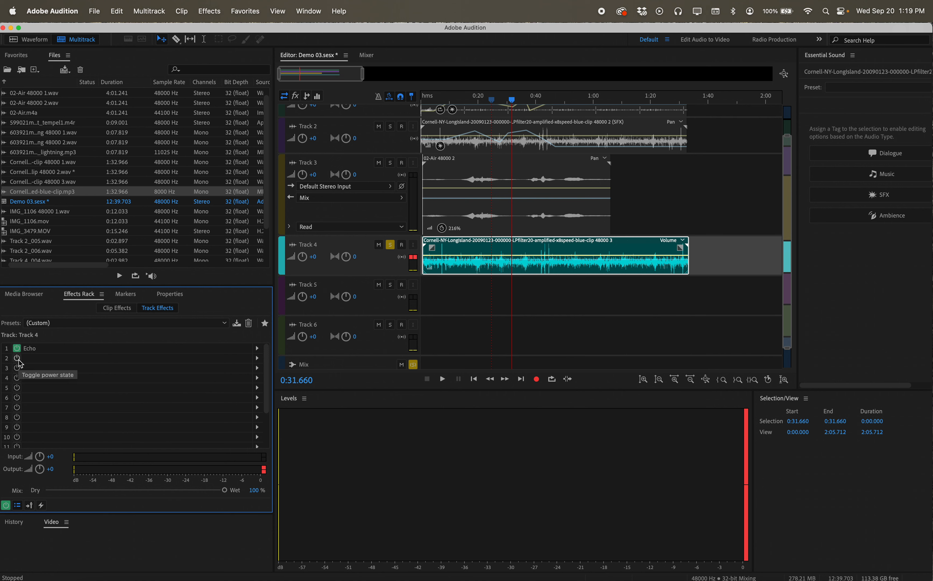
- Add a Chorus effect to the second effect slot of Track 4
{"action": "left_click", "coordinate": [258, 359]}
{"action": "left_click", "coordinate": [58, 346]}
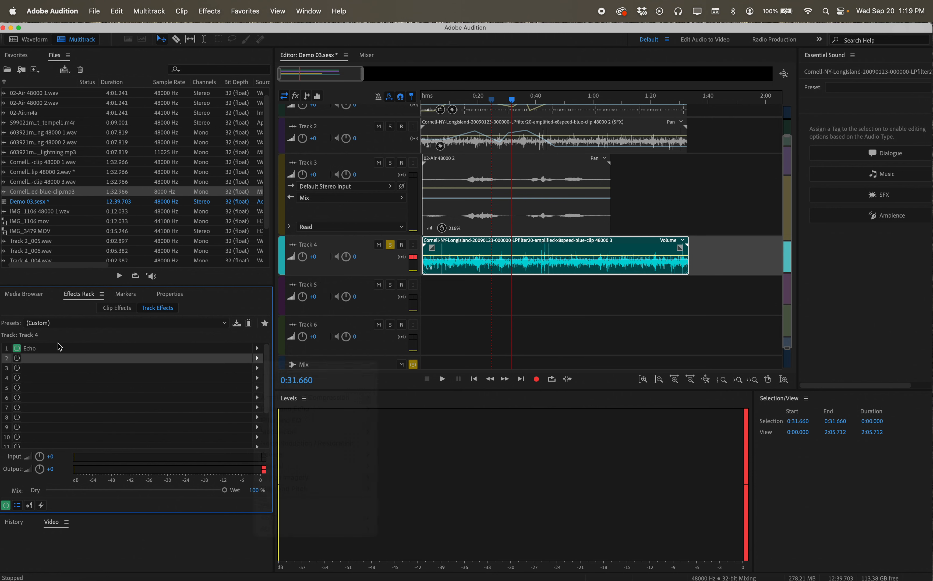
{"action": "left_click", "coordinate": [257, 358]}
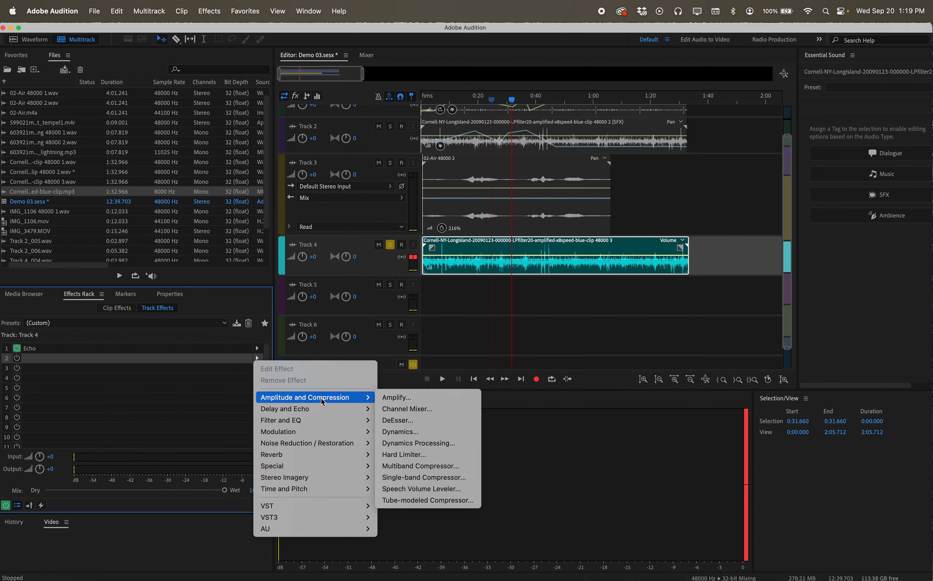
{"action": "mouse_move", "coordinate": [326, 425]}
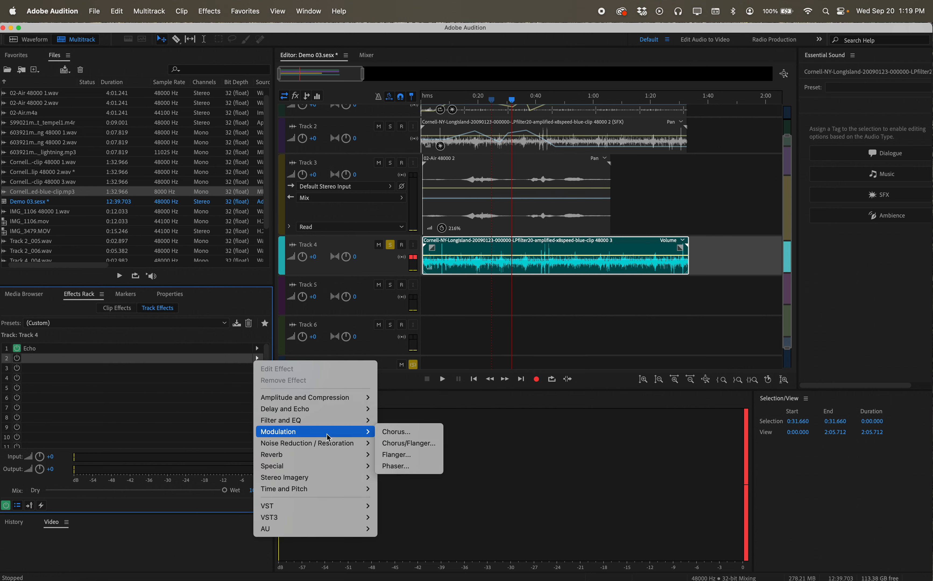
{"action": "left_click", "coordinate": [400, 432]}
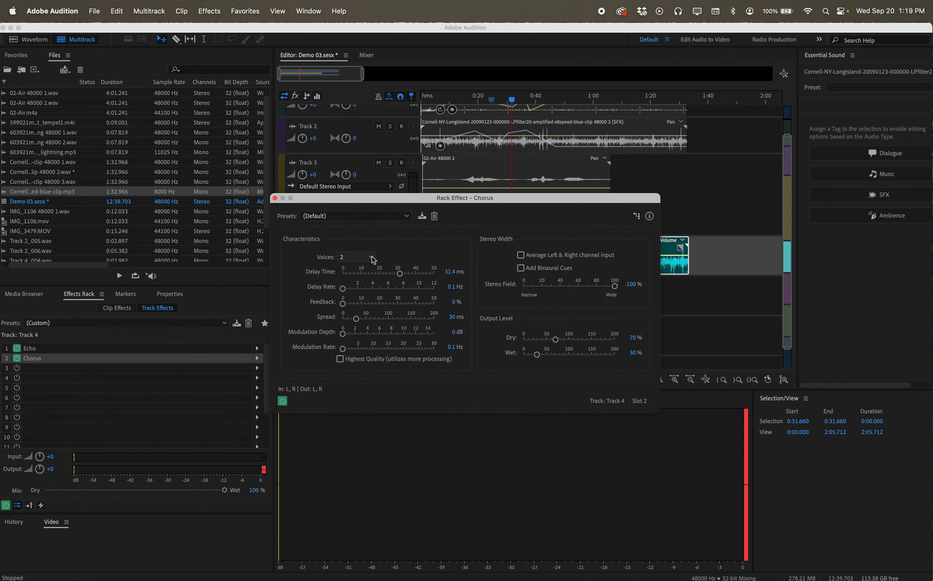
- Set the Chorus to 5 voices and a 45.9 ms delay time, and play Track 4 for several seconds
{"action": "left_click", "coordinate": [355, 257]}
{"action": "left_click", "coordinate": [366, 328]}
{"action": "left_click_drag", "start_coordinate": [404, 275], "coordinate": [426, 275]}
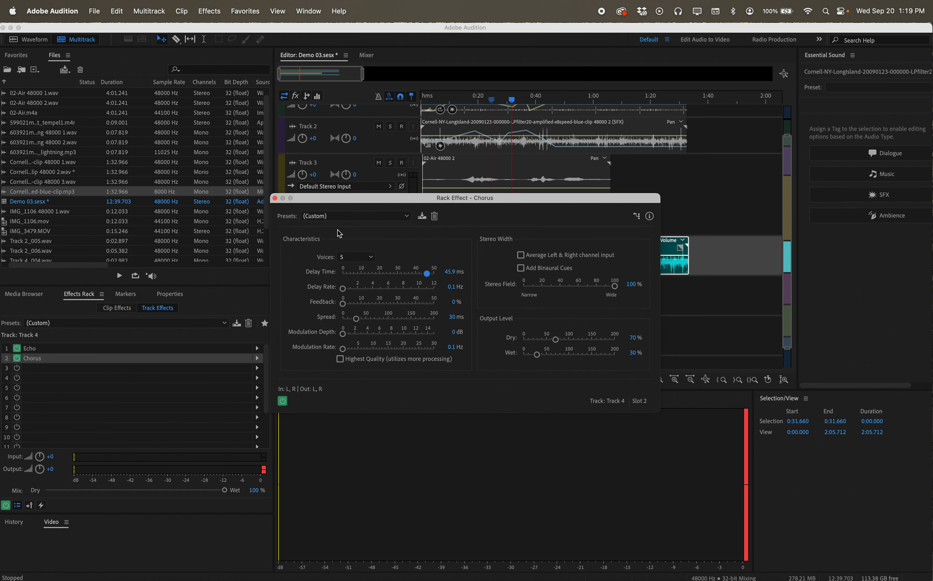
{"action": "left_click", "coordinate": [274, 198]}
{"action": "key", "text": "space"}
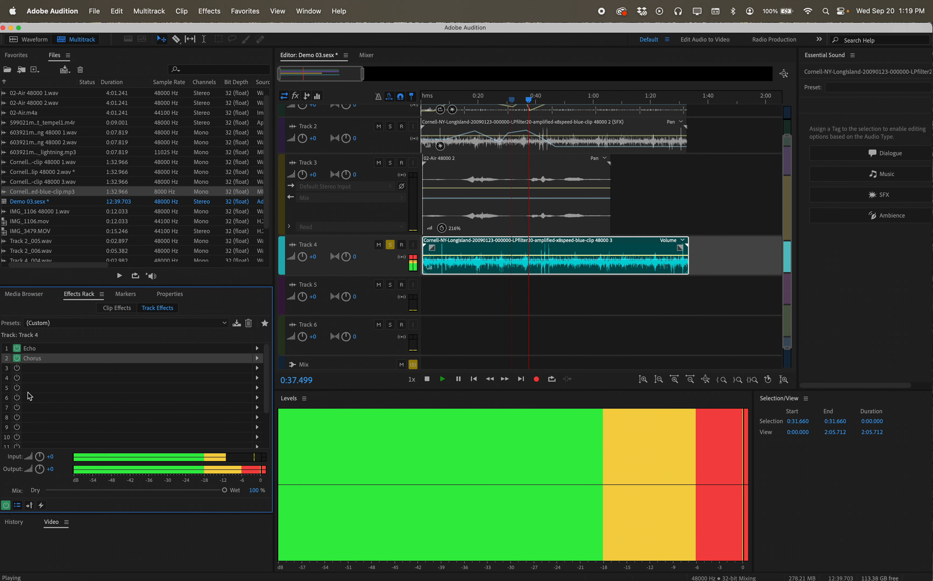
{"action": "key", "text": "space"}
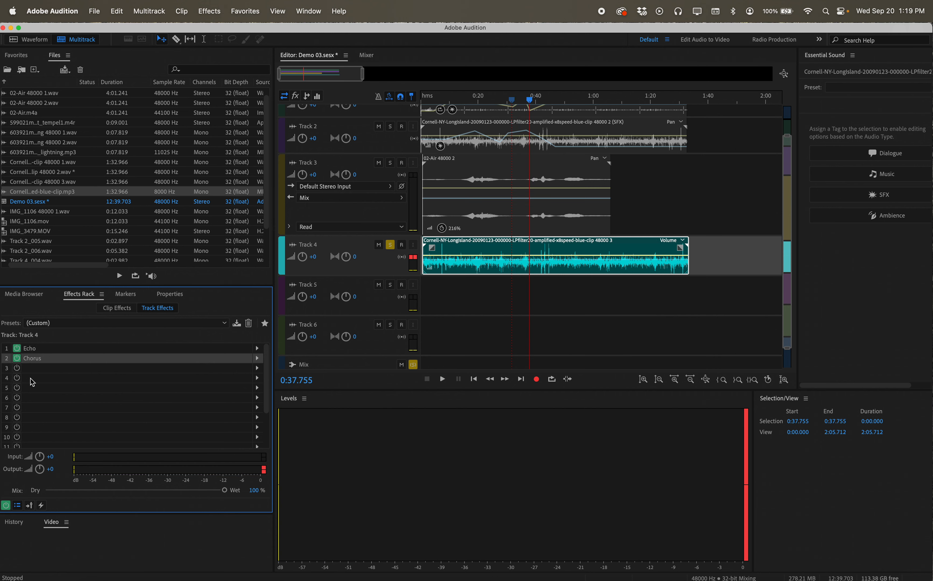
- Switch off the Echo on Track 4 and play the track for a few seconds with only the Chorus active
{"action": "left_click", "coordinate": [17, 349]}
{"action": "key", "text": "space"}
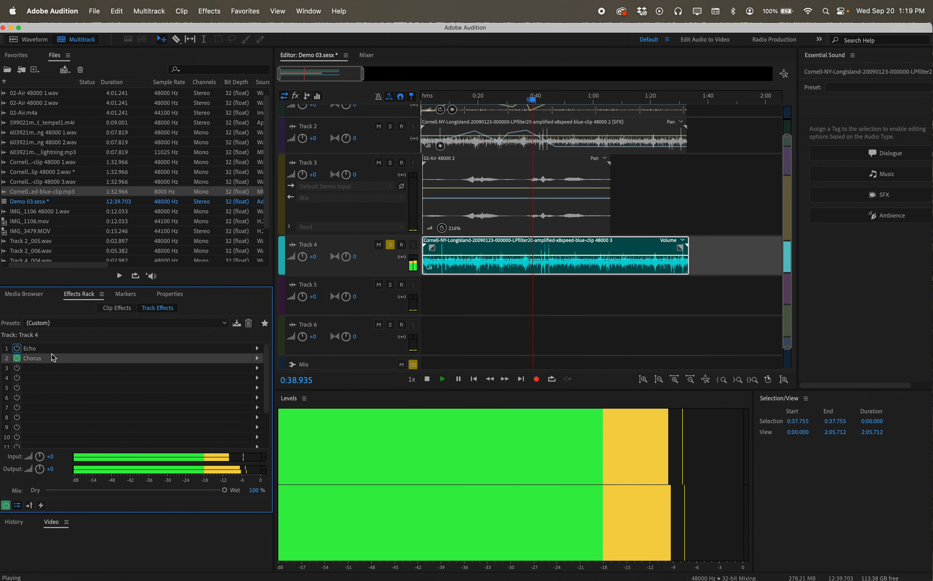
{"action": "key", "text": "space"}
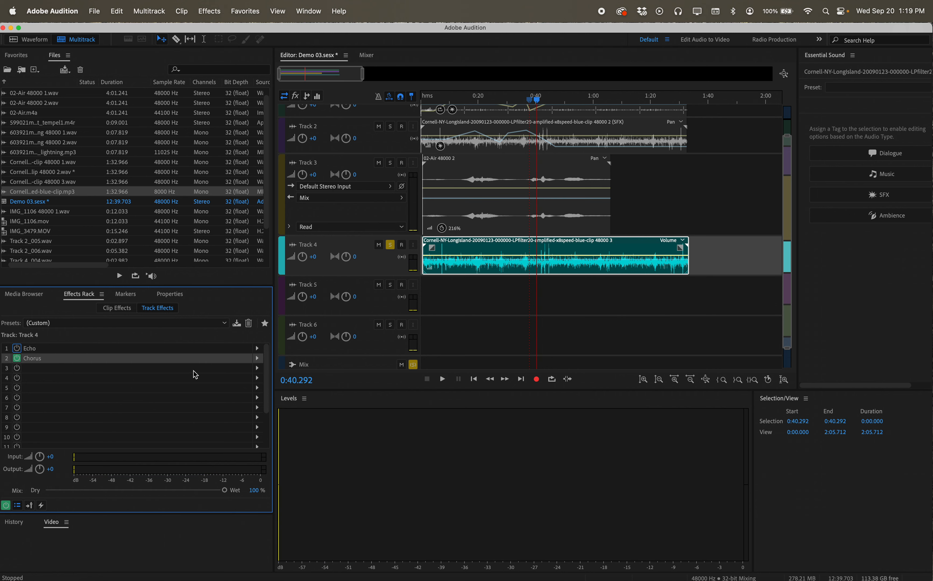
- Add a Full Reverb effect to the third effect slot of Track 4 and accept the real-time playback alert
{"action": "left_click", "coordinate": [258, 369]}
{"action": "mouse_move", "coordinate": [300, 492]}
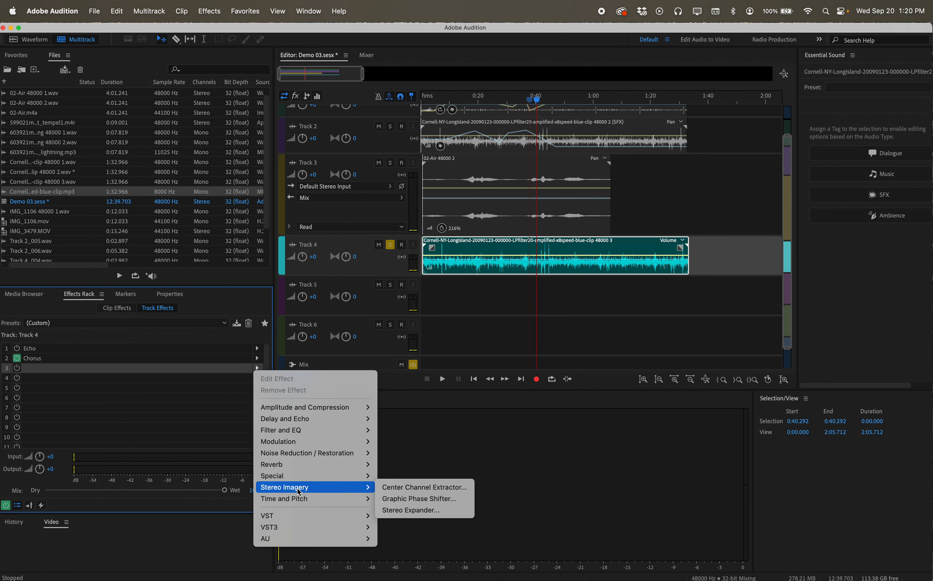
{"action": "mouse_move", "coordinate": [300, 465]}
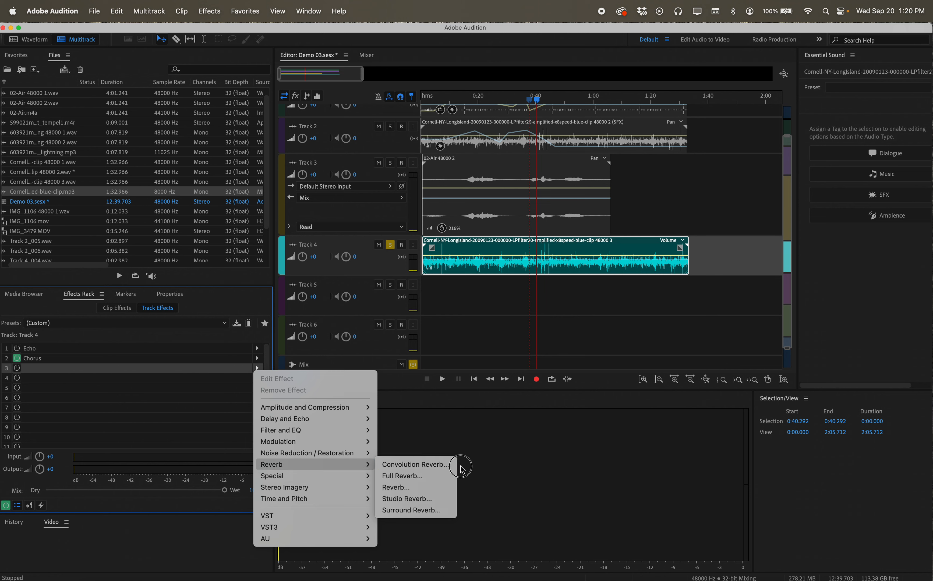
{"action": "left_click", "coordinate": [429, 480]}
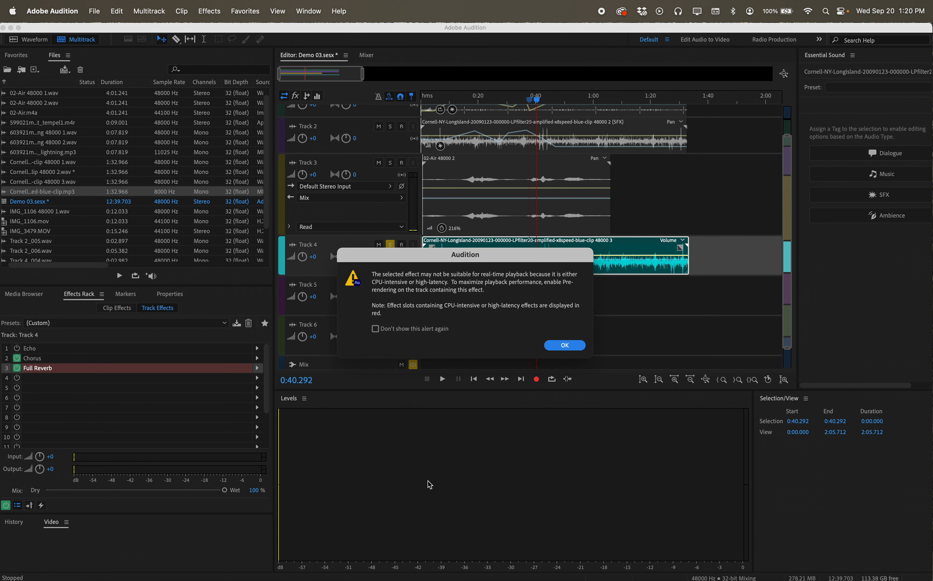
{"action": "left_click", "coordinate": [562, 345]}
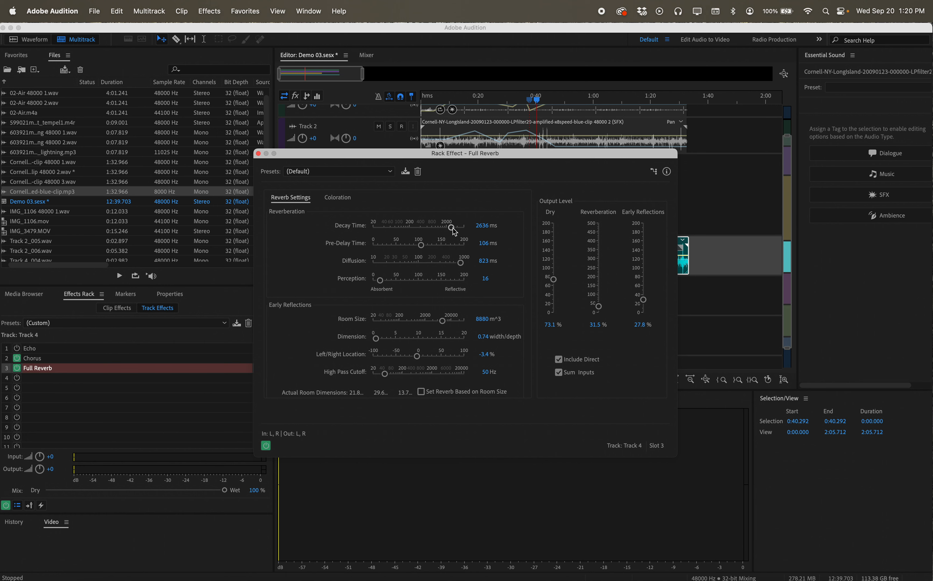
- Raise the Full Reverb's decay time and perception, and close its settings
{"action": "left_click_drag", "start_coordinate": [454, 229], "coordinate": [468, 235]}
{"action": "left_click_drag", "start_coordinate": [382, 283], "coordinate": [400, 282]}
{"action": "left_click", "coordinate": [258, 153]}
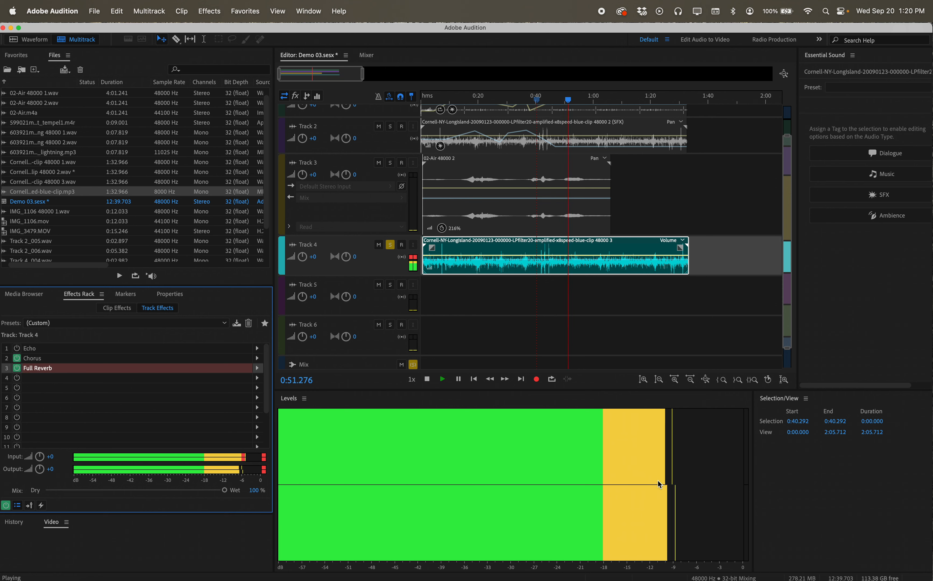
- Play Track 4 with Chorus and Full Reverb in several stretches from about 0:40.3 to 1:15.8
{"action": "key", "text": "space"}
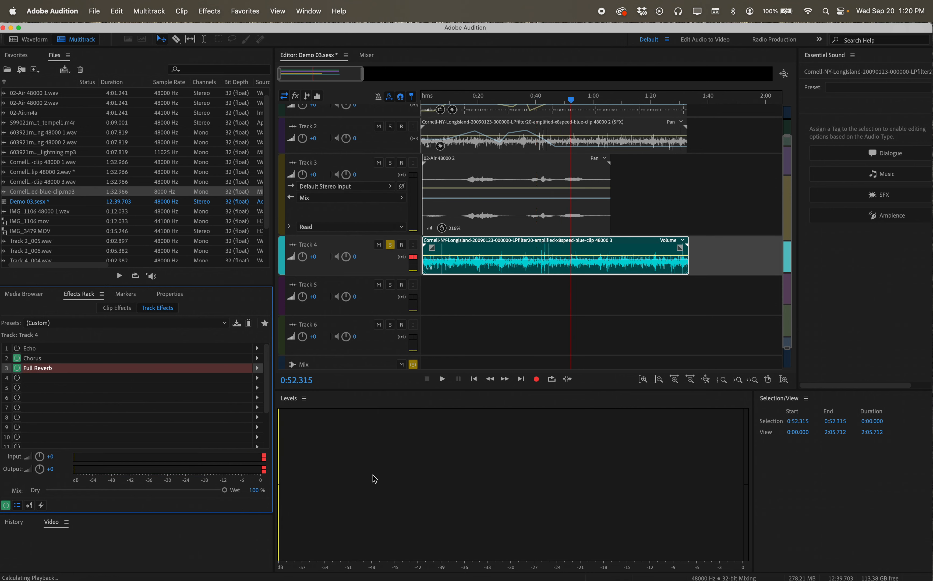
{"action": "key", "text": "space"}
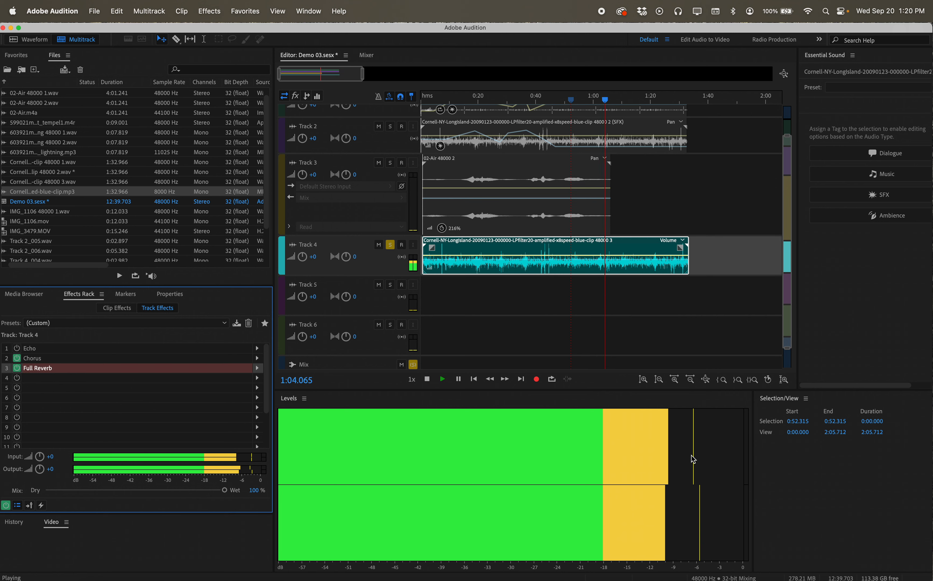
{"action": "key", "text": "space"}
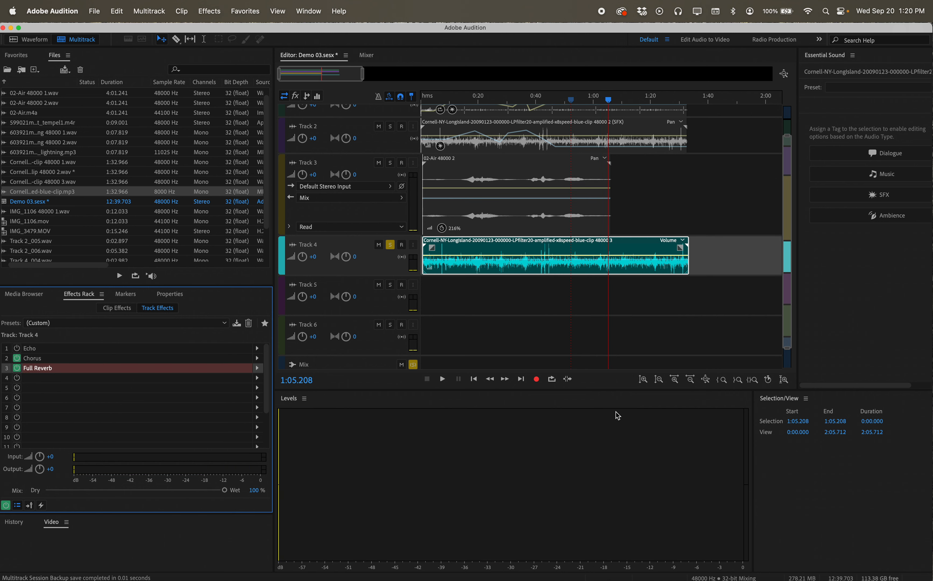
{"action": "key", "text": "space"}
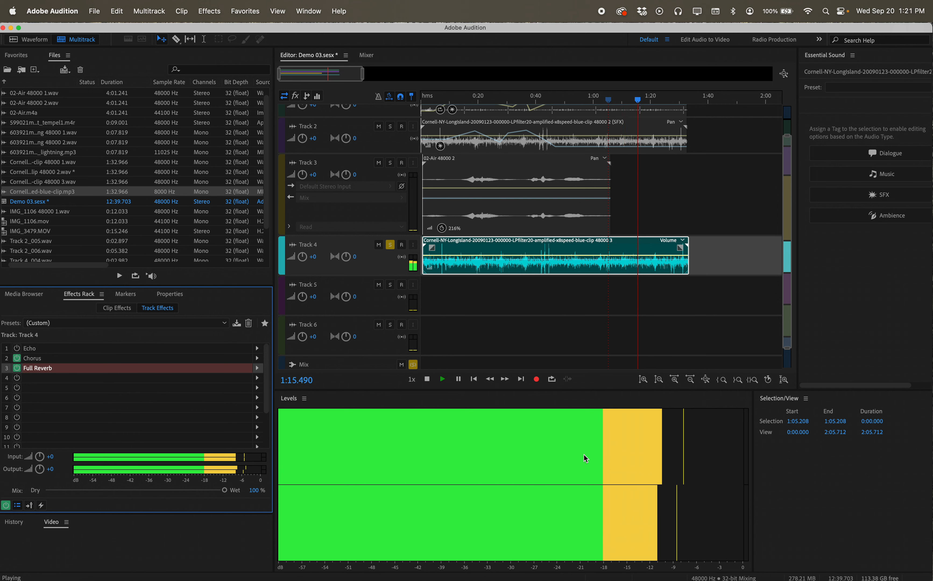
{"action": "key", "text": "space"}
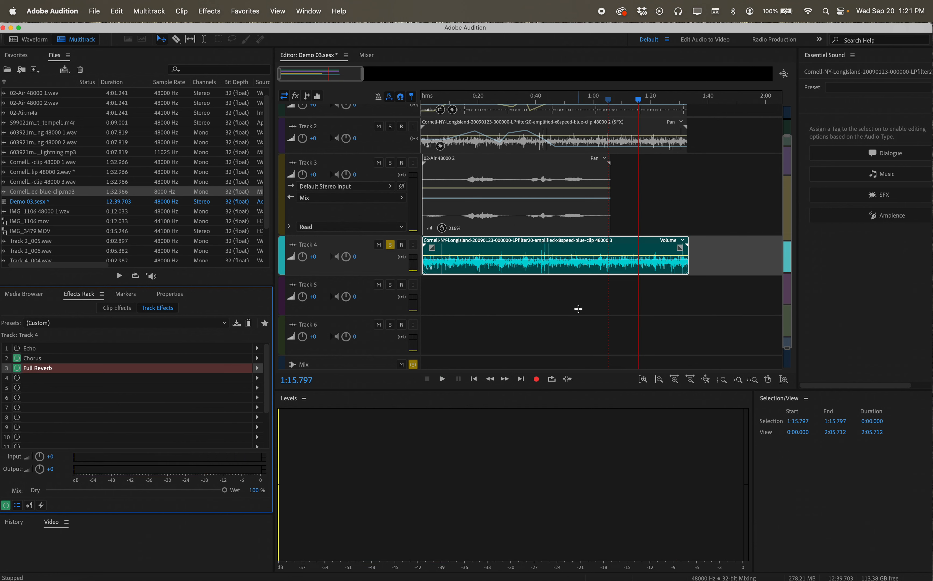
- Set Track 4's volume to -6 and play the track for a few seconds from about 1:15.8
{"action": "left_click_drag", "start_coordinate": [314, 261], "coordinate": [302, 260]}
{"action": "key", "text": "space"}
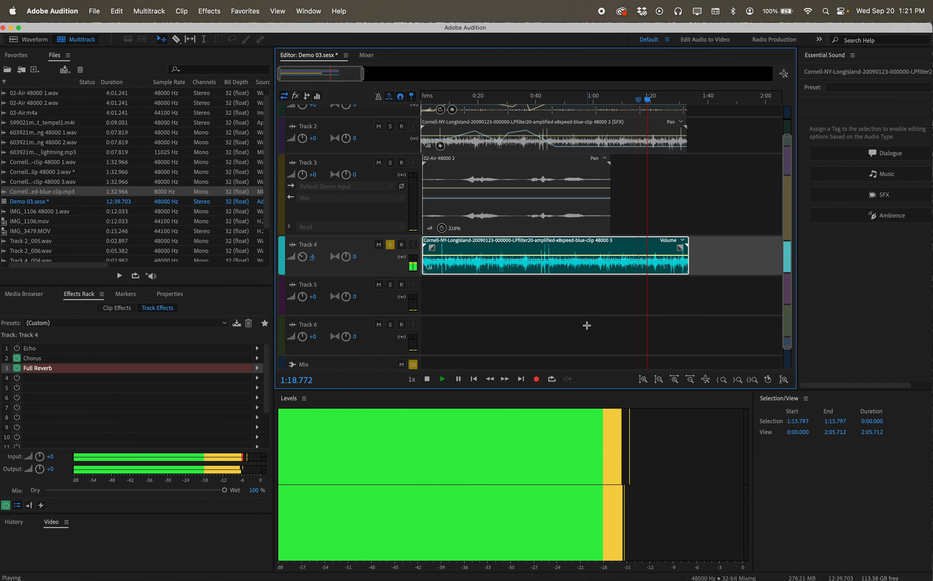
{"action": "key", "text": "space"}
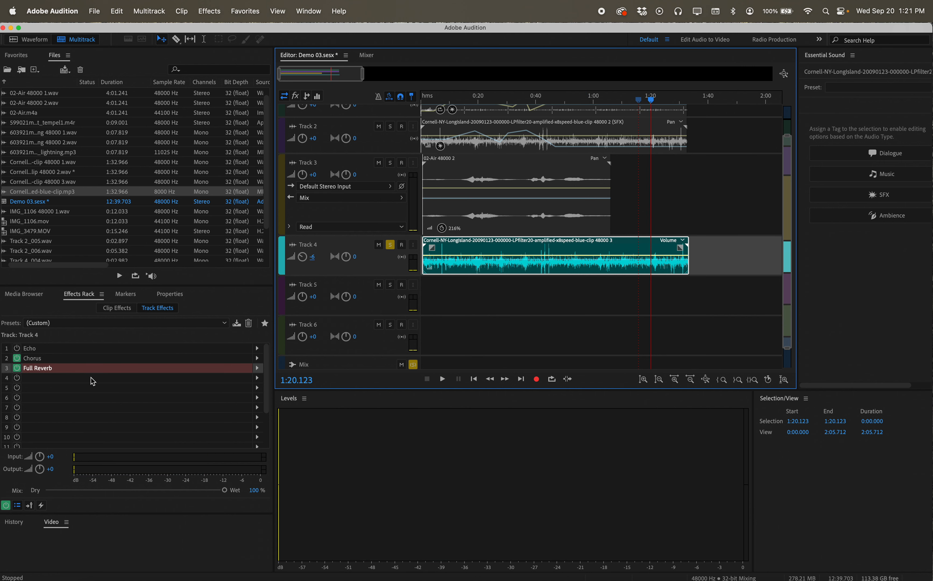
{"action": "scroll", "coordinate": [99, 391], "scroll_direction": "down", "scroll_amount": 3}
{"action": "scroll", "coordinate": [100, 393], "scroll_direction": "up", "scroll_amount": 3}
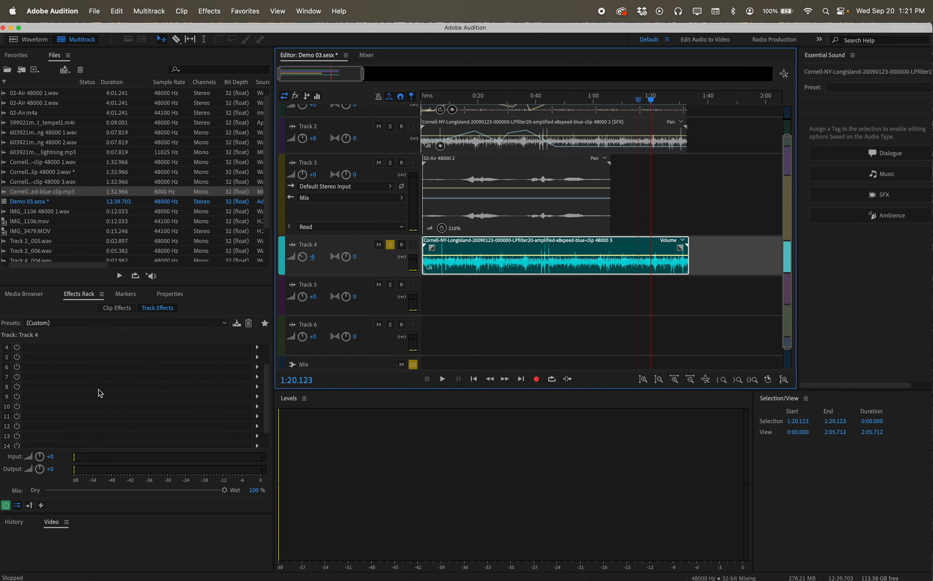